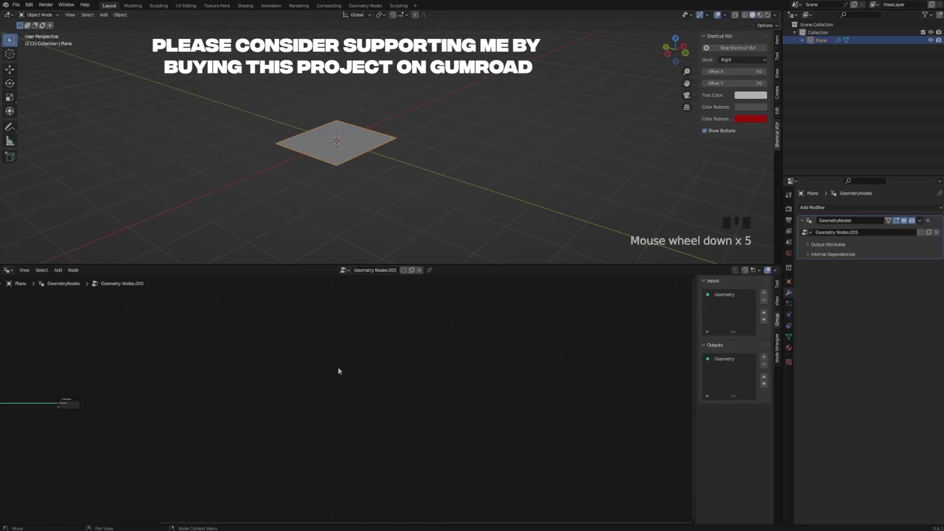
Step: Add a Value node to the empty area above the Group Input node
middle_drag(338, 369, 363, 397)
scroll(349, 417, up, 7)
click(255, 343)
key(shift+a)
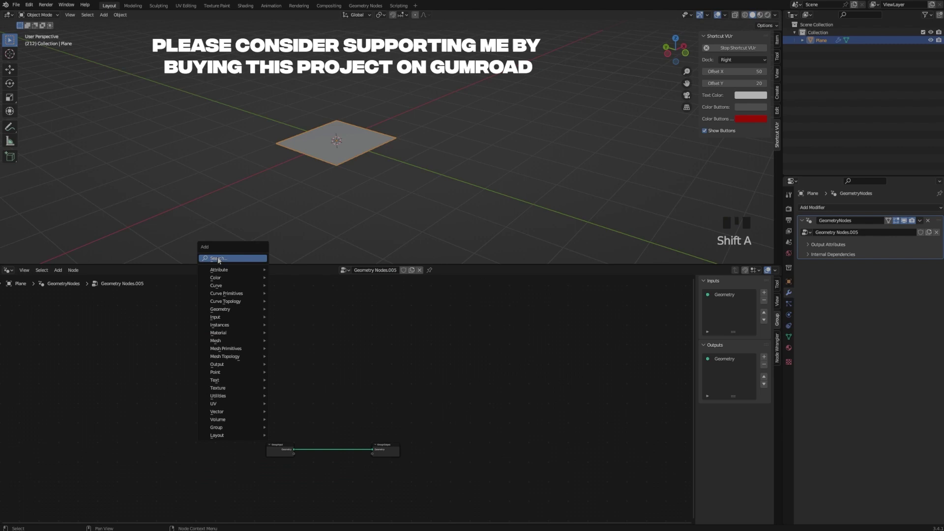
click(217, 260)
text(val)
key(Return)
click(236, 347)
Step: Add a Vector node above the Value node and a Separate XYZ node beside it
scroll(258, 366, up, 6)
key(shift+a)
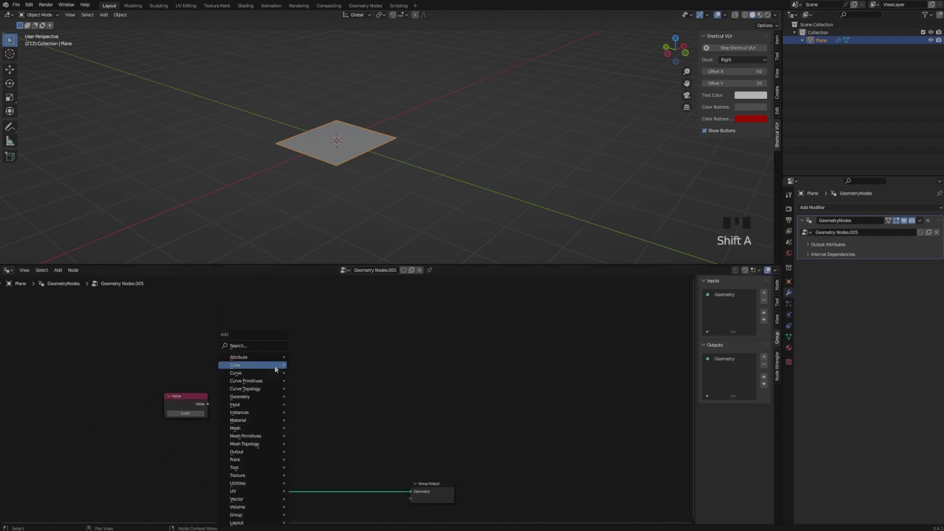
text(VECT)
key(Return)
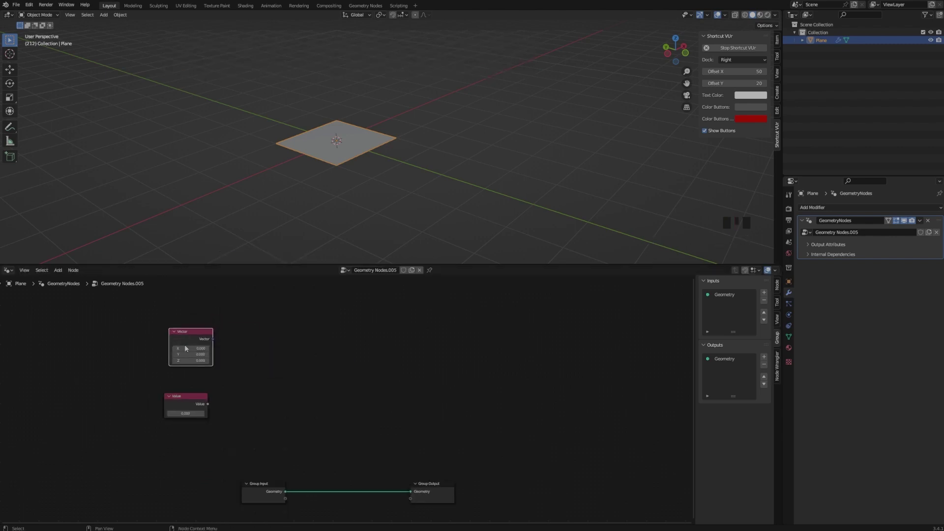
key(shift+a)
text(sep)
key(Return)
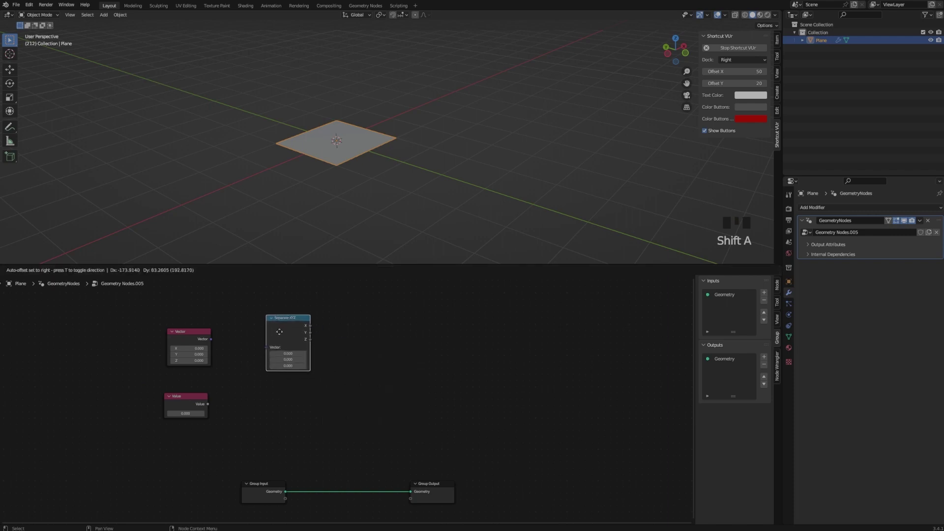
Step: Add a Math node beyond the Separate XYZ node and set its operation to Multiply
middle_drag(303, 378, 268, 388)
scroll(293, 389, up, 2)
key(shift+a)
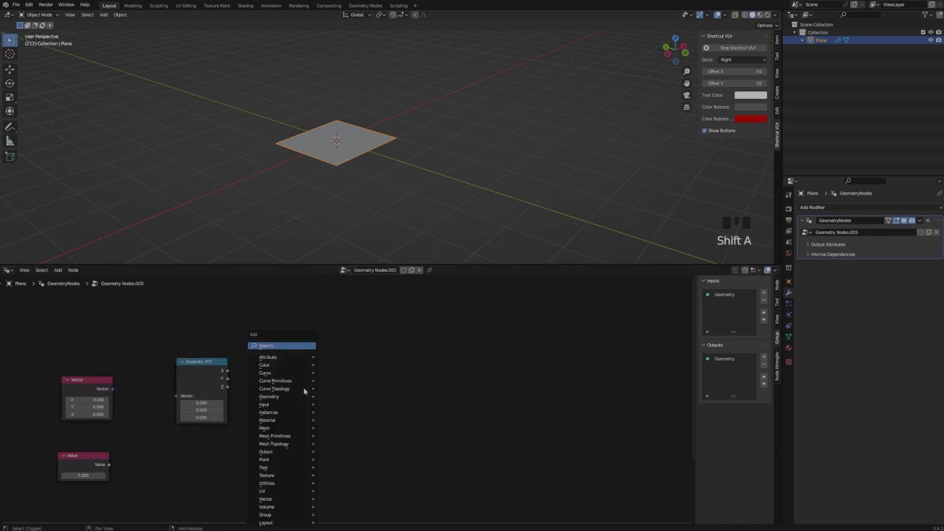
click(283, 345)
text(mat)
click(300, 357)
click(297, 358)
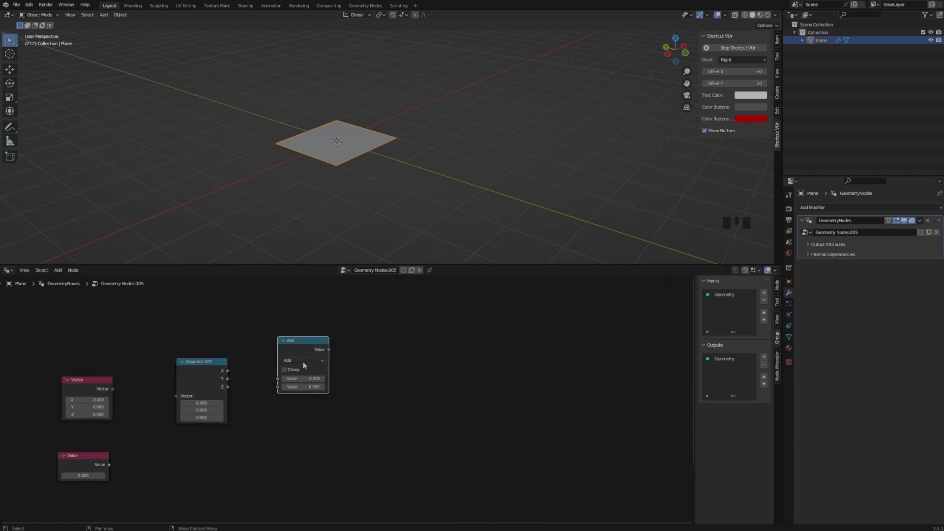
click(303, 362)
click(301, 397)
Step: Link the Vector node's output to the Separate XYZ node's vector input
middle_drag(266, 416, 303, 388)
scroll(246, 400, down, 2)
drag(234, 372, 180, 365)
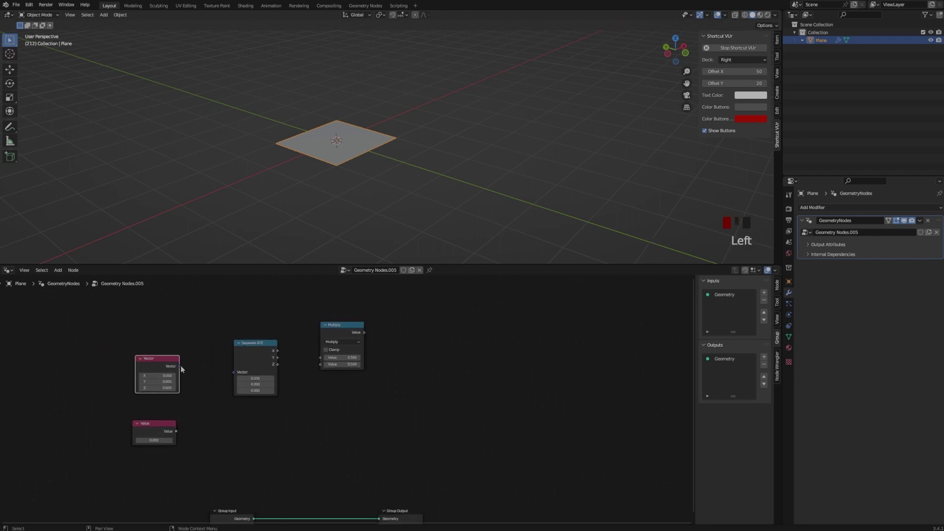
Step: Label the Value node W and link the Separate XYZ node's X output to both Multiply inputs
drag(155, 422, 155, 415)
right_click(155, 415)
click(117, 417)
text(W)
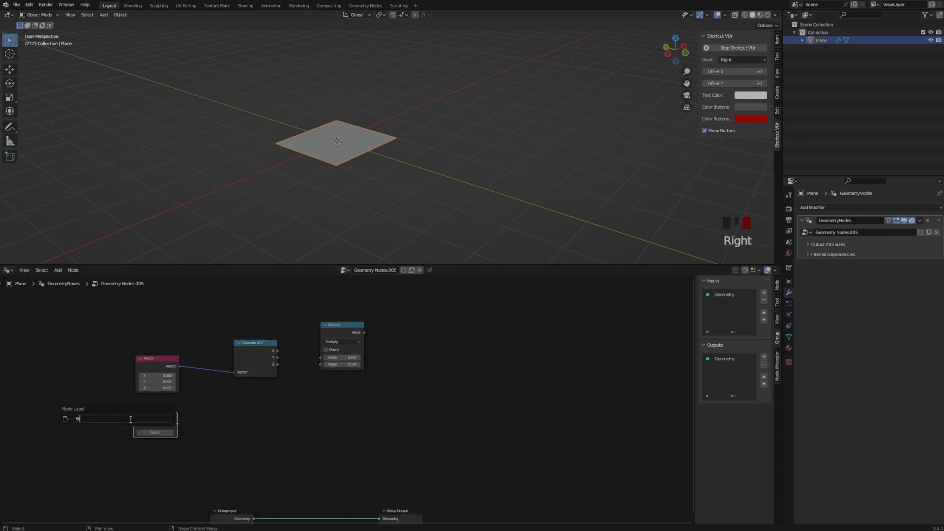
key(Return)
drag(278, 351, 320, 364)
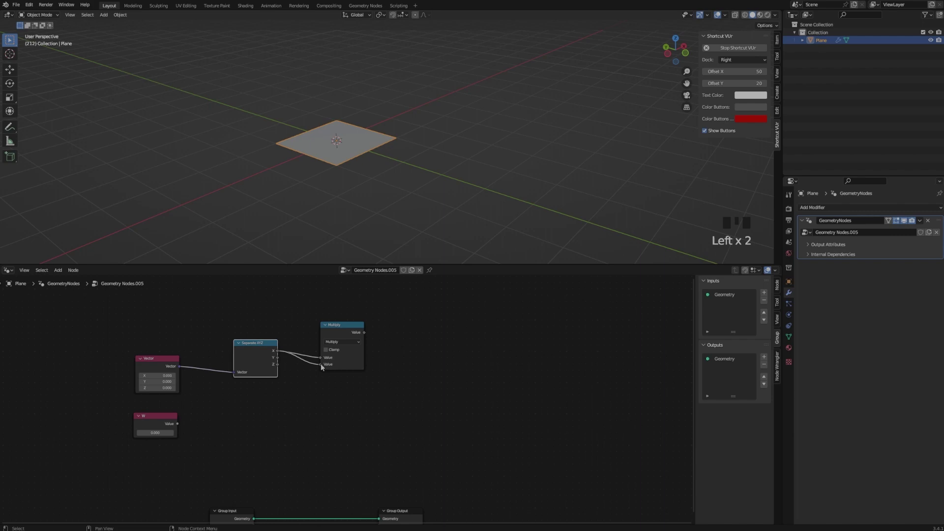
Step: Put the Vector and W nodes into a shared frame labelled Q
drag(155, 418, 158, 415)
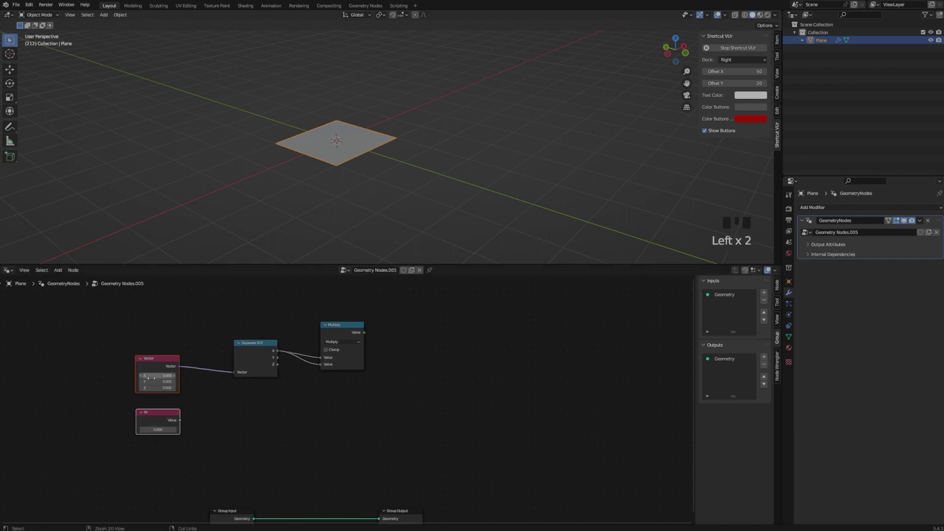
key(ctrl+j)
right_click(150, 347)
click(149, 347)
text(Q)
key(Return)
Step: Add a Combine XYZ node below the Separate XYZ node
middle_drag(335, 405, 272, 404)
key(shift+a)
click(271, 345)
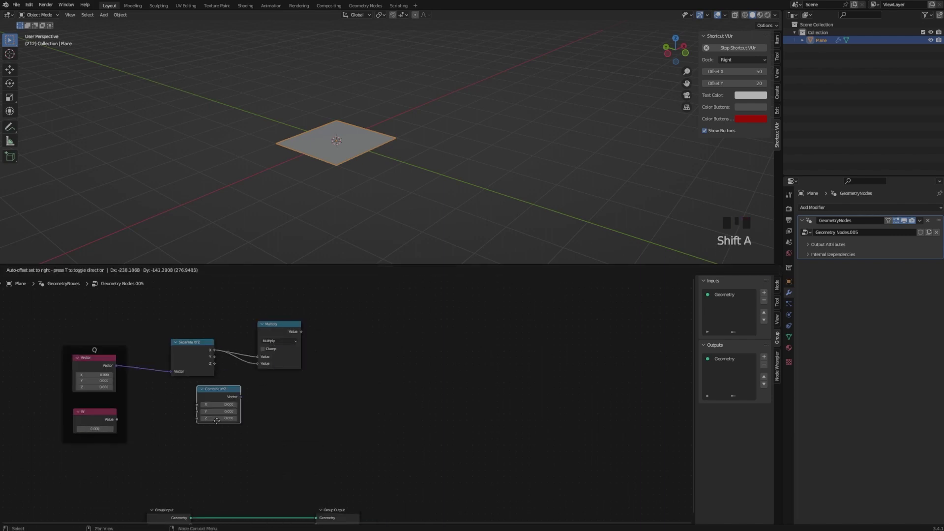
click(195, 436)
Step: Add a Vector Math node set to Dot Product and arrange it below the Multiply node
middle_drag(333, 369, 320, 376)
key(shift+a)
text(ve)
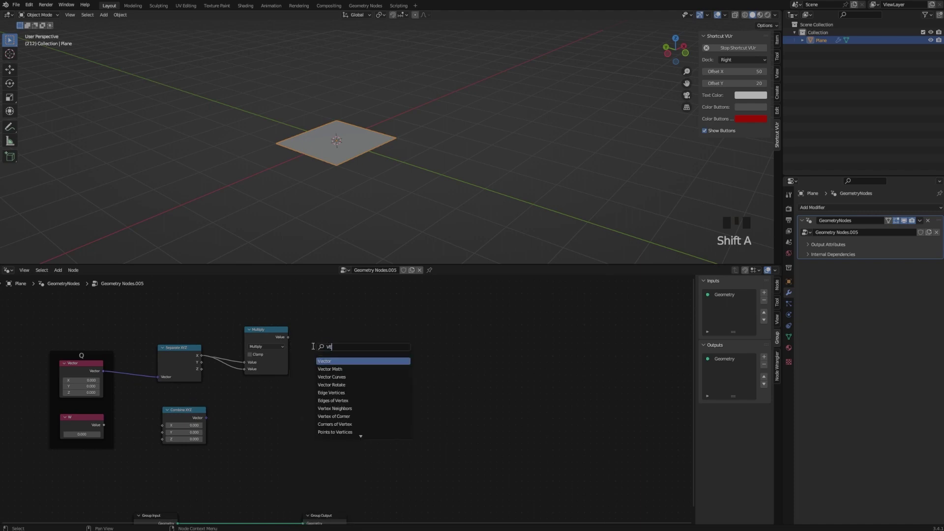
click(333, 369)
click(341, 359)
click(341, 359)
click(341, 436)
drag(340, 341, 292, 386)
drag(267, 329, 345, 307)
drag(291, 388, 341, 391)
Step: Feed Y, Z and W into the Combine XYZ node and link its vector to both Dot Product inputs
drag(182, 412, 248, 409)
drag(201, 356, 227, 424)
drag(202, 369, 227, 431)
drag(104, 425, 319, 415)
scroll(255, 418, up, 2)
drag(258, 418, 318, 423)
Step: Put the Combine XYZ node into a frame labelled YZW
click(229, 410)
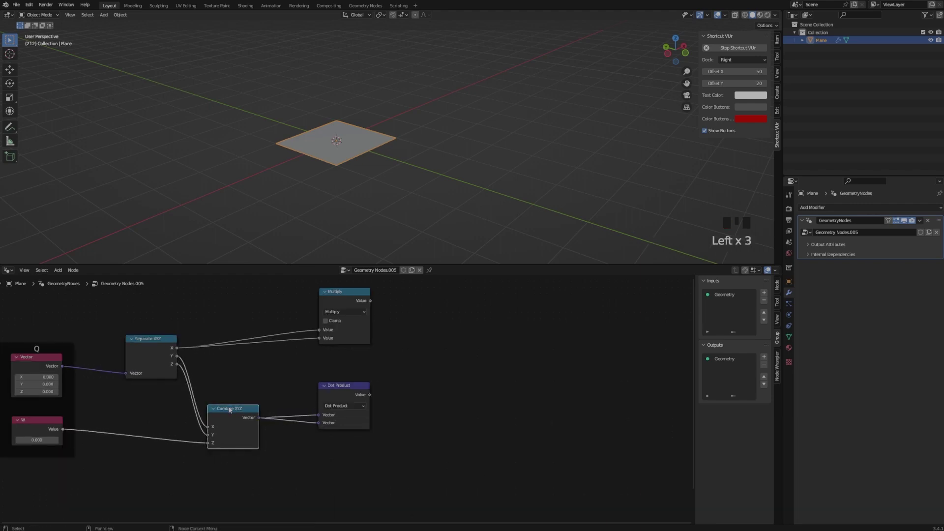
key(ctrl+j)
right_click(196, 398)
click(205, 392)
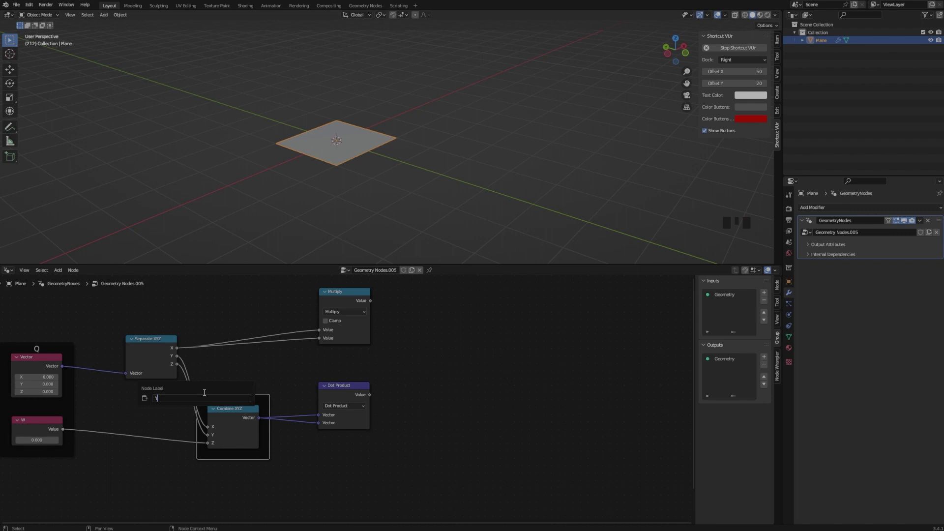
key(Return)
Step: Duplicate the Multiply node as a Subtract node that subtracts the Dot Product value from the Multiply value
middle_drag(380, 388, 277, 411)
click(242, 322)
key(shift+d)
click(359, 346)
click(359, 358)
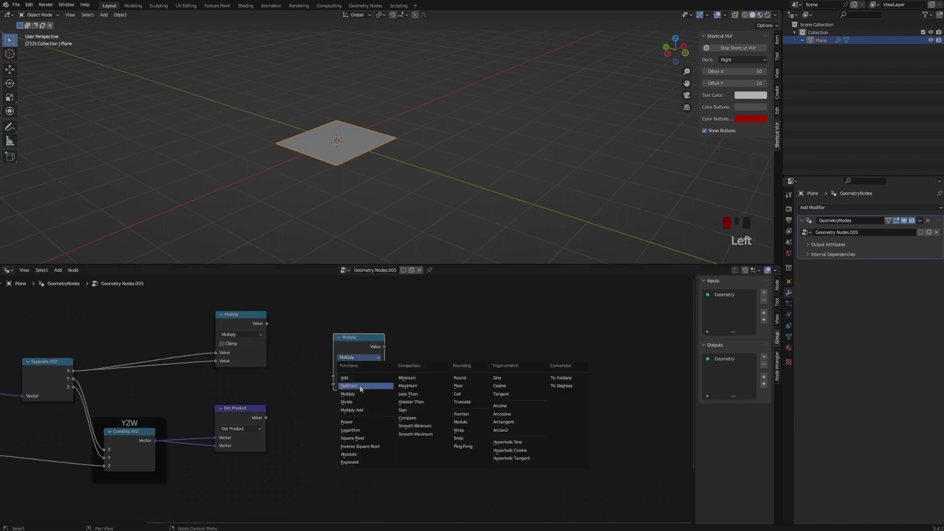
click(359, 387)
drag(363, 342, 398, 342)
drag(266, 324, 369, 376)
drag(266, 418, 370, 383)
Step: Put the Subtract node into a frame labelled NEW X
key(ctrl+j)
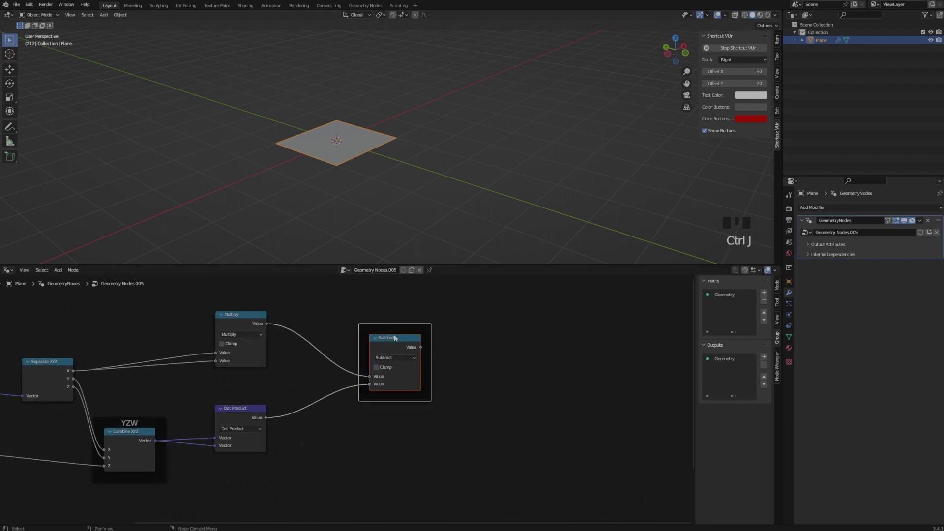
right_click(346, 324)
click(346, 324)
text(NEW X)
key(Return)
Step: Move the Group Input and Group Output nodes farther down to free space below the network
scroll(370, 421, down, 2)
middle_drag(370, 421, 439, 346)
drag(176, 423, 353, 515)
middle_drag(262, 349, 267, 364)
Step: Duplicate the Multiply node below the YZW frame and set its second value to 2
click(352, 291)
key(shift+d)
click(268, 434)
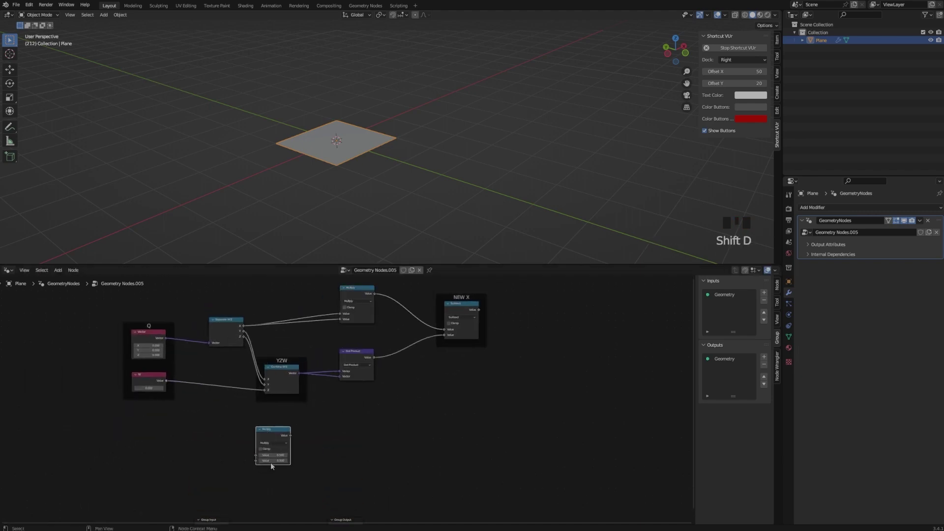
scroll(270, 462, up, 5)
click(251, 487)
text(2)
drag(237, 443, 260, 438)
Step: Link the Separate XYZ node's X output to the new Multiply node's first value and reposition that node
scroll(260, 438, down, 4)
middle_drag(260, 438, 338, 404)
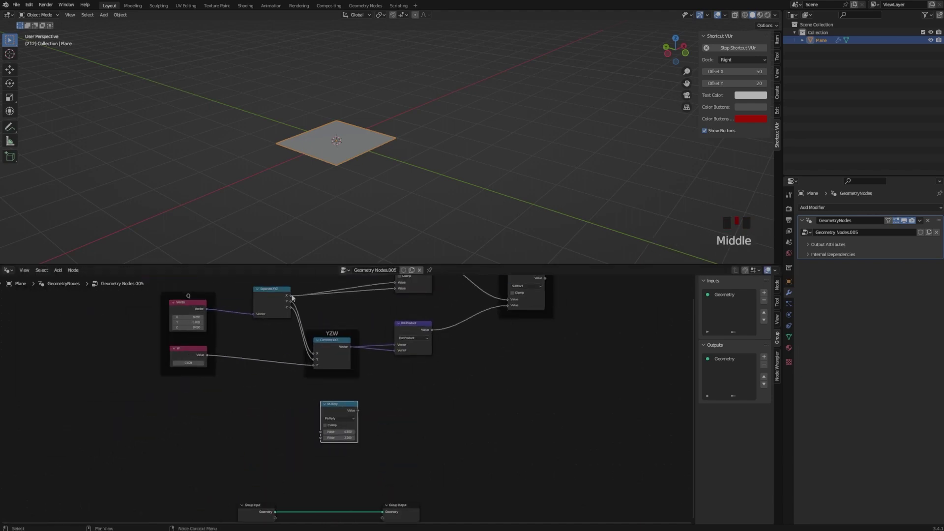
drag(290, 296, 351, 405)
middle_drag(376, 408, 317, 409)
drag(297, 403, 276, 412)
Step: Duplicate the Dot Product node below the original and set the copy's operation to Multiply
middle_drag(365, 408, 337, 407)
scroll(337, 408, up, 1)
click(317, 316)
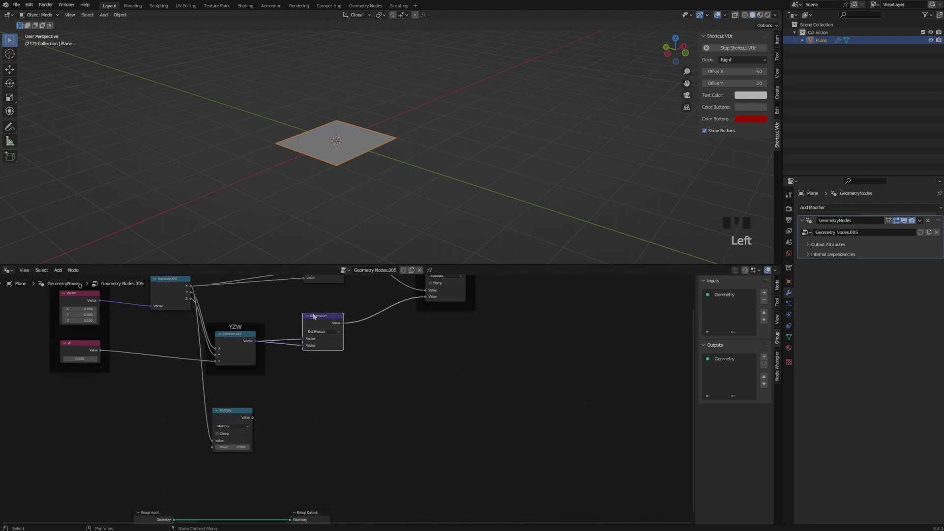
key(shift+d)
click(335, 392)
click(339, 406)
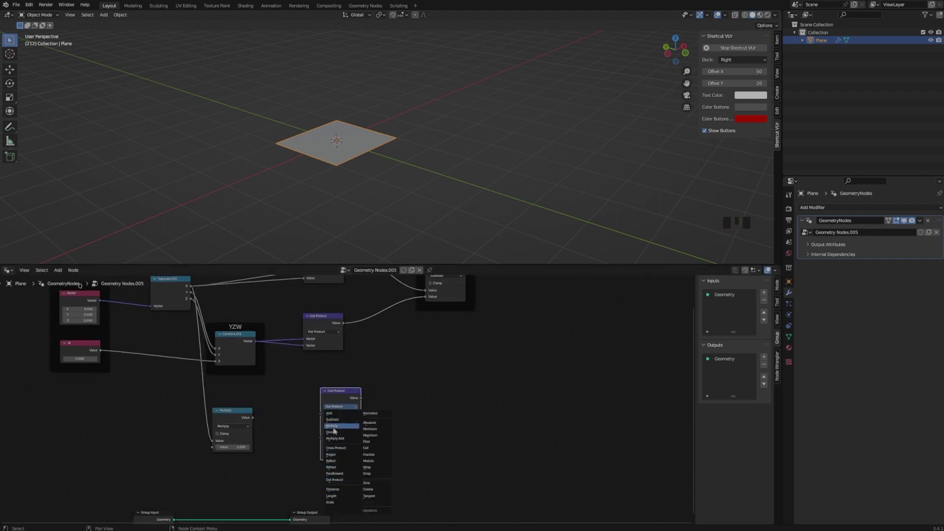
click(333, 427)
Step: Link the YZW vector and the lower Multiply node's value into the vector Multiply node, and move it below NEW X
scroll(285, 445, up, 2)
drag(255, 341, 316, 417)
drag(237, 420, 315, 423)
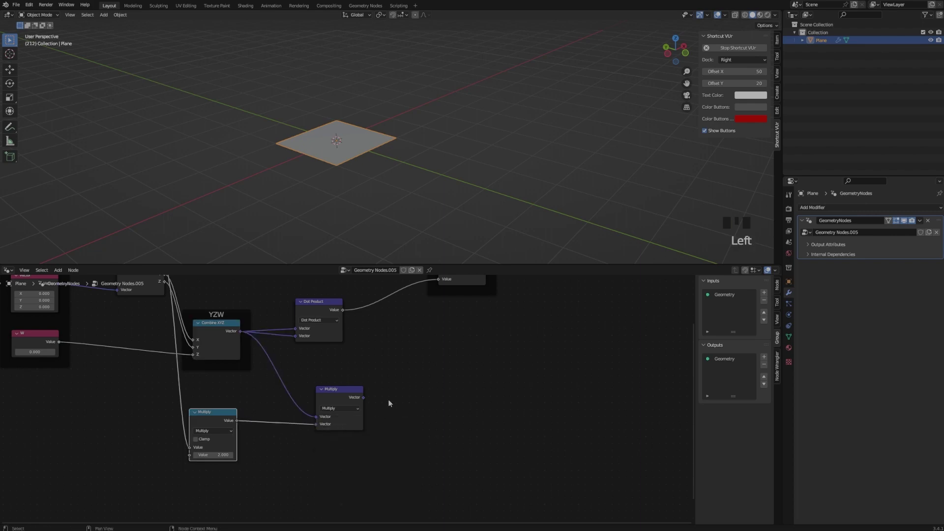
middle_drag(388, 399, 337, 426)
drag(305, 420, 418, 415)
Step: Put the vector Multiply node into a frame labelled NEW YZW and reposition the frame
click(407, 414)
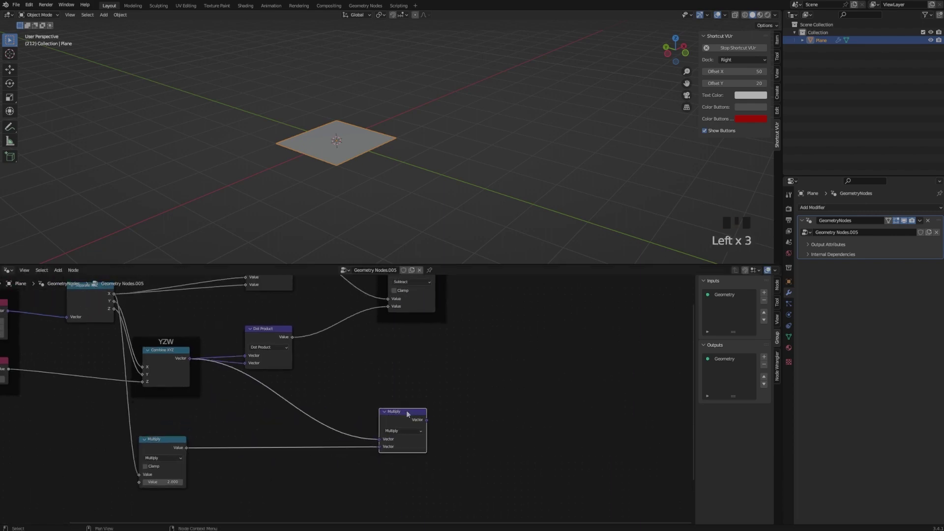
key(ctrl+j)
right_click(393, 402)
click(369, 401)
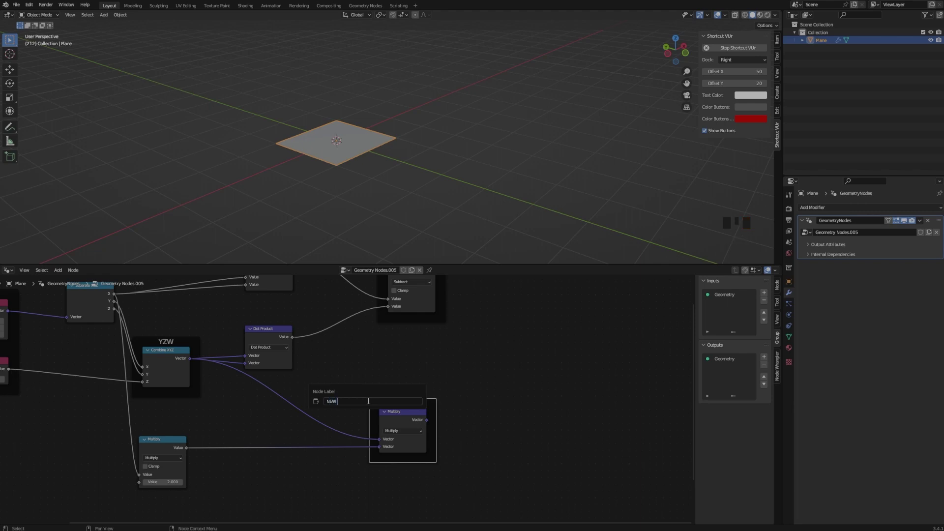
text(NEW YZW)
key(Return)
drag(410, 400, 430, 394)
Step: Select the whole quaternion calculation network and make it a node group
middle_drag(479, 360, 436, 384)
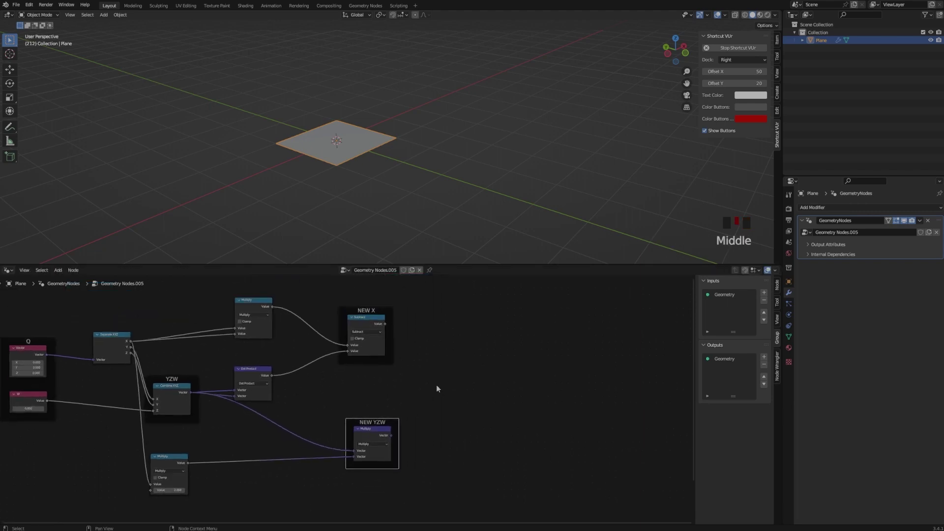
scroll(435, 384, down, 4)
click(247, 475)
scroll(390, 447, down, 3)
middle_drag(390, 447, 364, 459)
drag(162, 317, 486, 447)
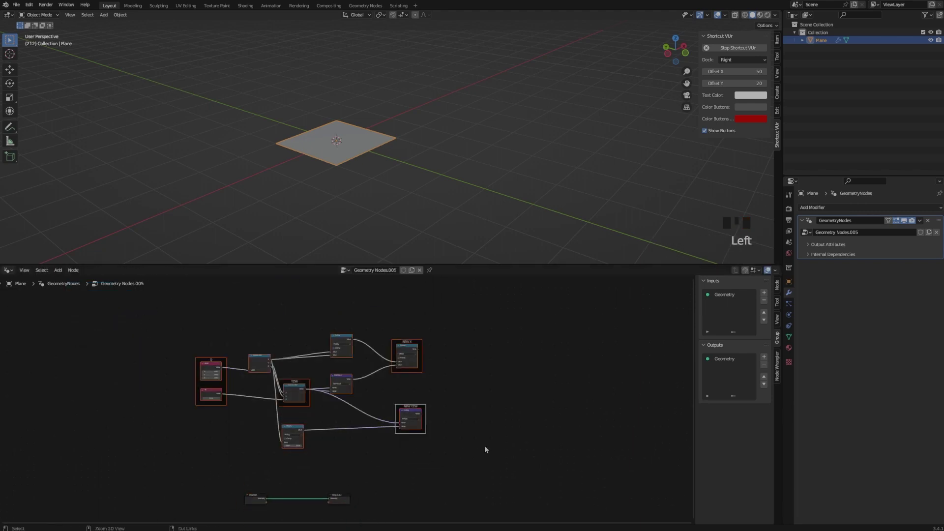
key(ctrl+g)
Step: Link the Group Input node to the Separate XYZ vector input and the YZW Combine XYZ node's Z input
scroll(156, 447, up, 4)
middle_drag(169, 391, 152, 399)
drag(157, 403, 369, 435)
Step: Rename the group inputs XYZ and W, and delete the Q frame with its nodes
click(719, 295)
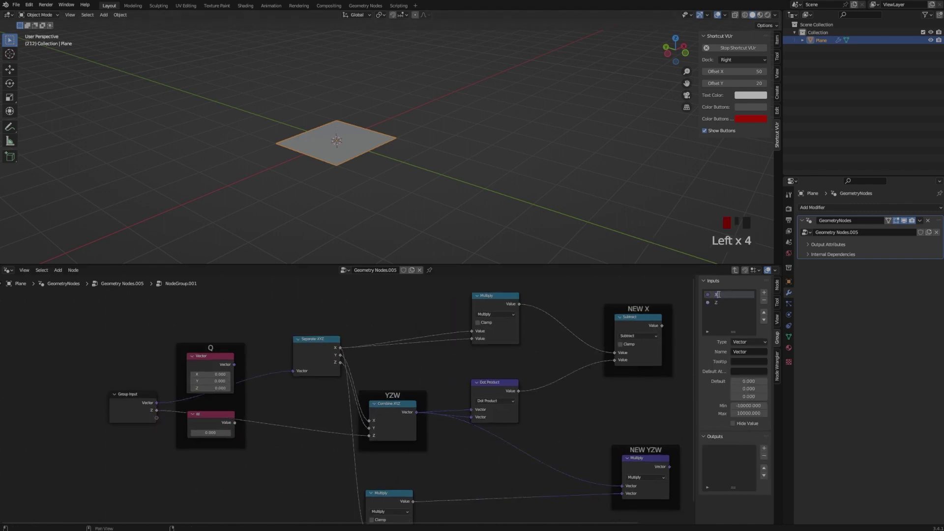
key(Return)
drag(172, 336, 268, 450)
key(Delete)
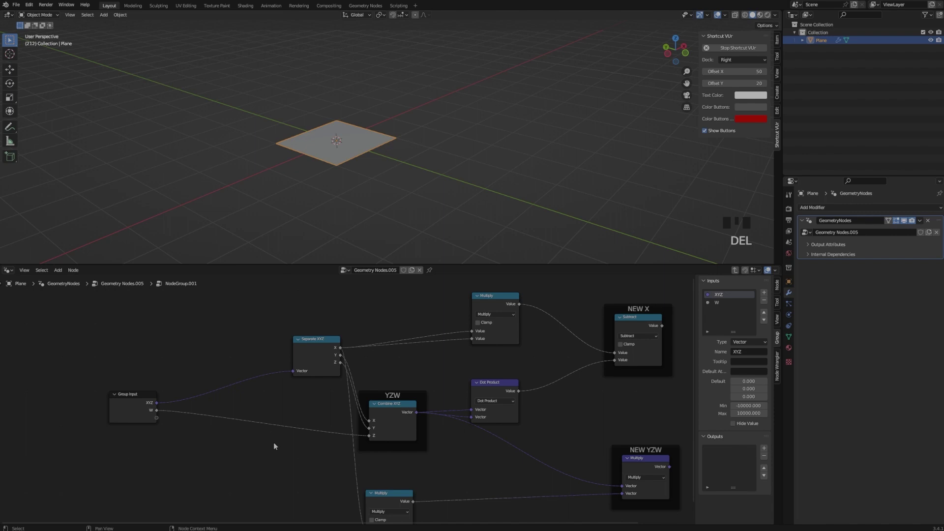
Step: Move the Group Output node away from the frames and add a Combine XYZ node next to NEW X
scroll(274, 445, down, 3)
middle_drag(632, 410, 328, 392)
drag(334, 387, 451, 378)
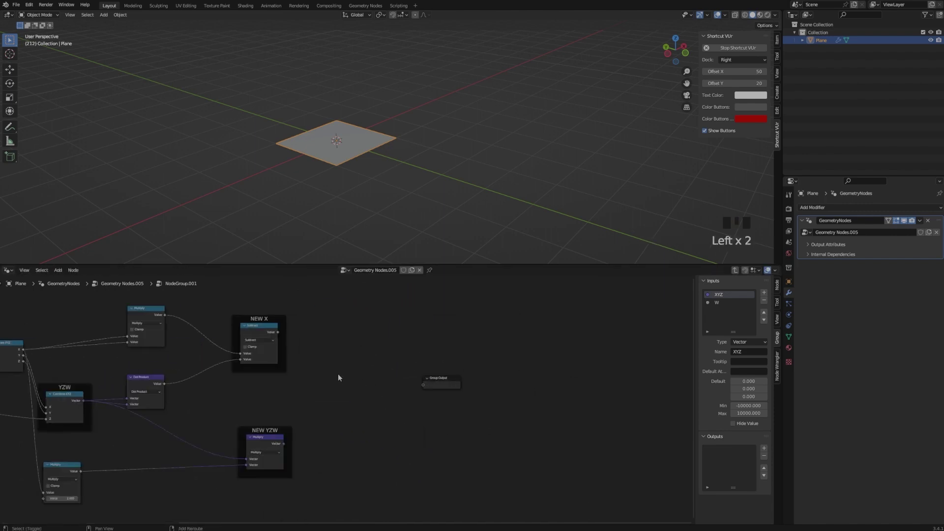
key(shift+a)
text(comb)
key(Return)
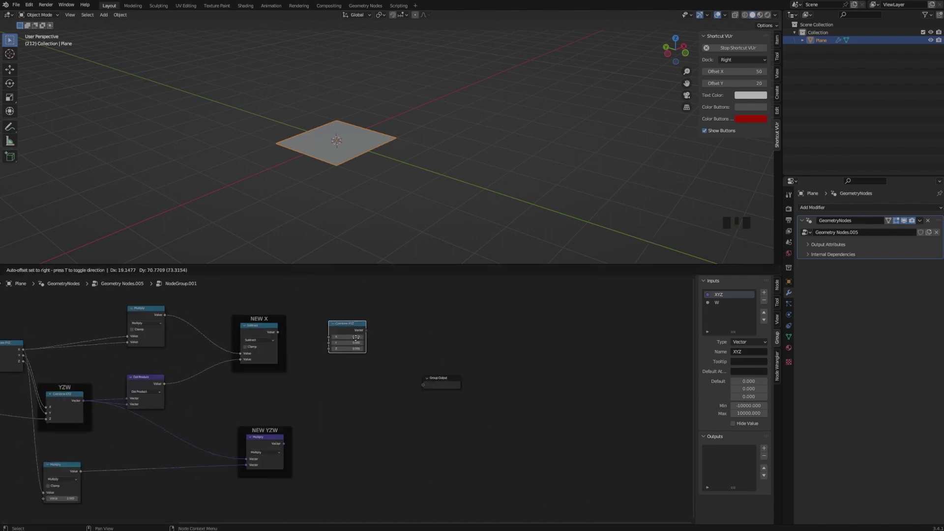
click(355, 337)
Step: Add a Separate XYZ node between the NEW YZW frame and the Group Output node
key(shift+a)
click(337, 346)
text(sep)
click(351, 359)
click(346, 410)
Step: Link NEW X to the Combine XYZ node's X, and split NEW YZW so its X and Y feed Y and Z
scroll(346, 399, up, 5)
drag(345, 290, 363, 322)
drag(244, 300, 338, 339)
drag(254, 465, 319, 442)
drag(361, 319, 421, 319)
drag(375, 415, 398, 347)
drag(374, 423, 398, 358)
Step: Link the combined vector and the new Separate XYZ node's Z output to the Group Output node
drag(374, 432, 536, 360)
drag(453, 329, 512, 371)
drag(374, 432, 512, 380)
Step: Rename the group outputs XYZ and W, and exit the node group
click(718, 449)
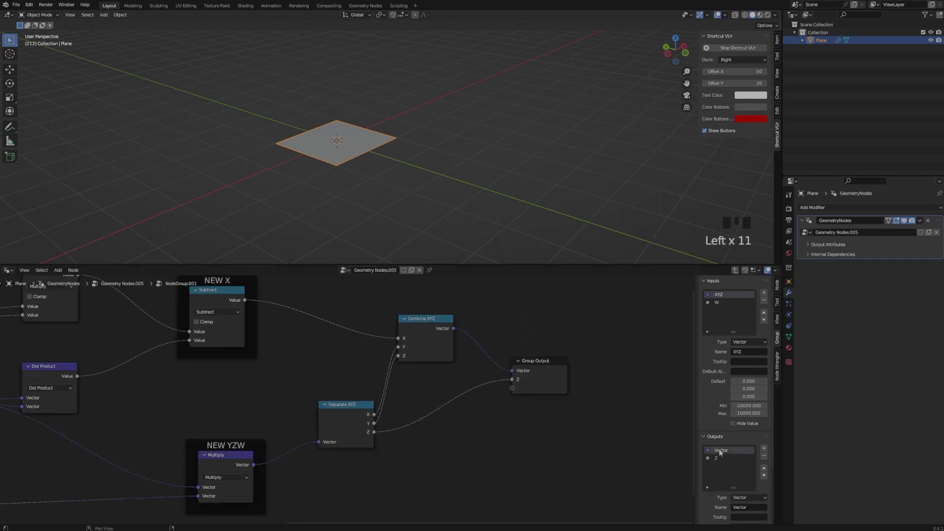
triple_click(719, 450)
scroll(454, 453, down, 3)
key(Tab)
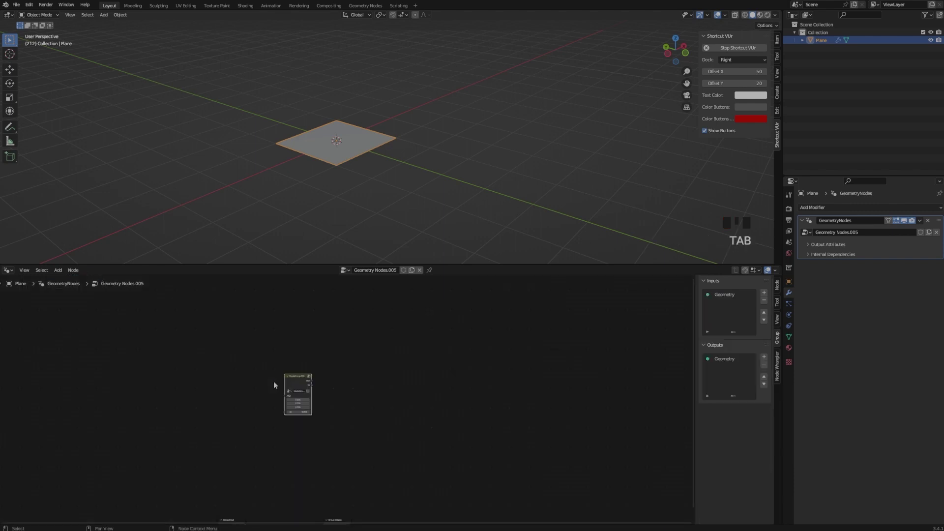
Step: Rename the node group Quaternion Square
scroll(273, 385, up, 15)
double_click(248, 379)
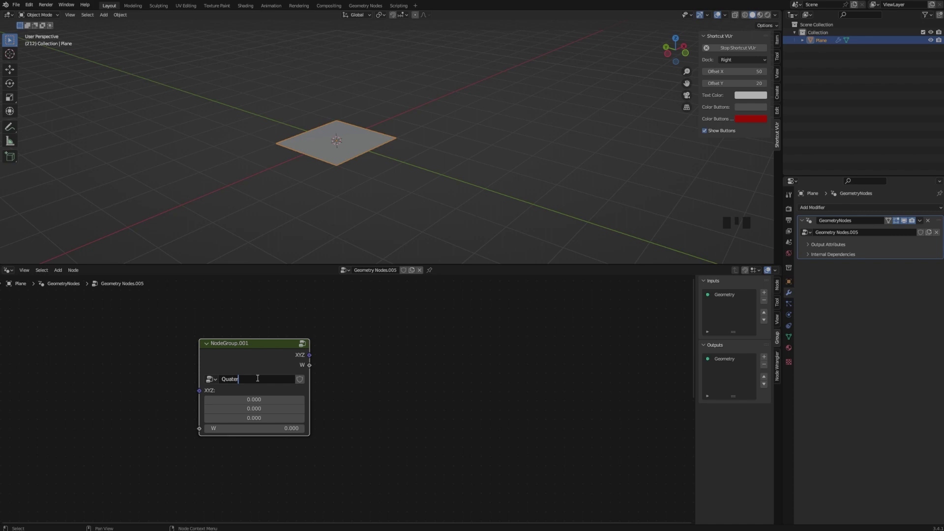
text(are)
key(Return)
scroll(257, 379, down, 11)
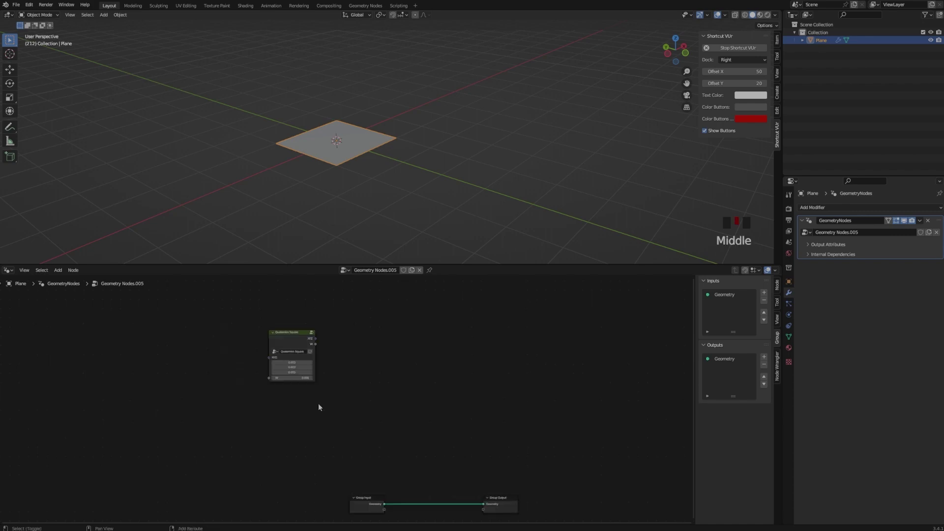
Step: Add a Position node and place it before the Quaternion Square group node
key(shift+a)
click(293, 348)
text(pos)
key(Return)
click(179, 389)
click(180, 392)
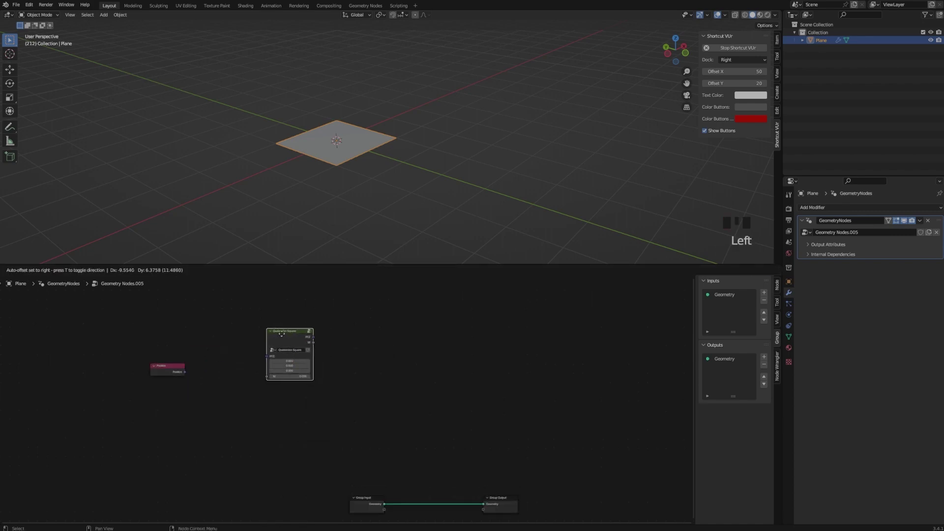
scroll(175, 372, up, 1)
click(164, 368)
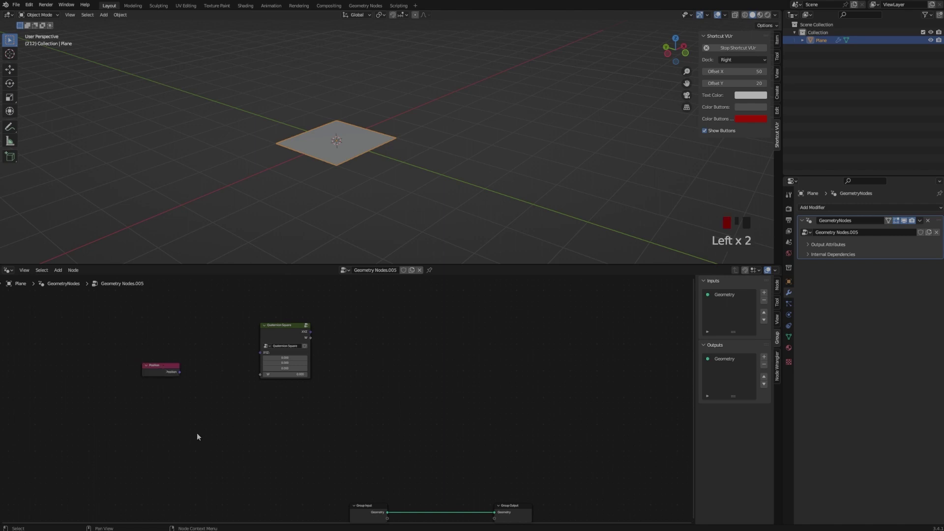
Step: Add a Value node below Position, then link Position to the Quaternion Square's XYZ input and Value to its W input
key(shift+a)
click(211, 407)
click(155, 410)
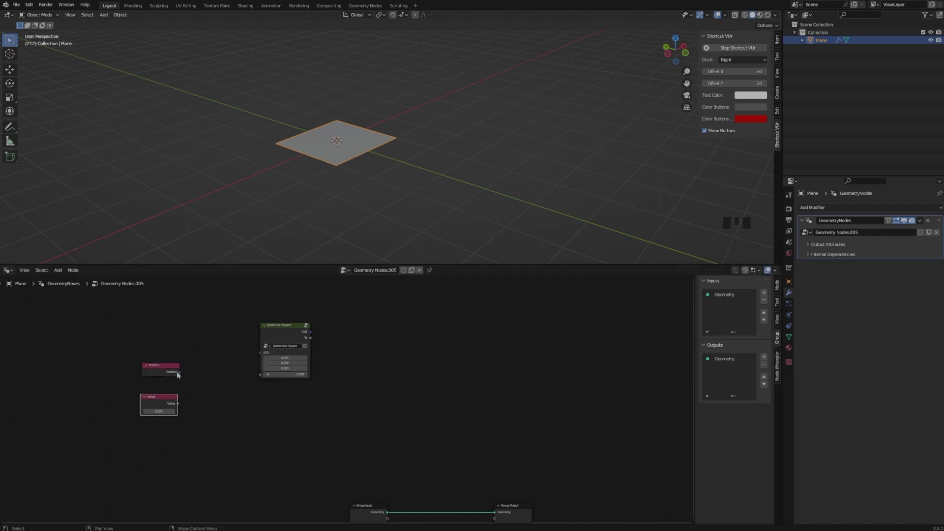
drag(179, 372, 260, 353)
drag(177, 403, 260, 358)
Step: Add a Vector Math node and a Math node, both set to Add, after the Quaternion Square node
key(shift+a)
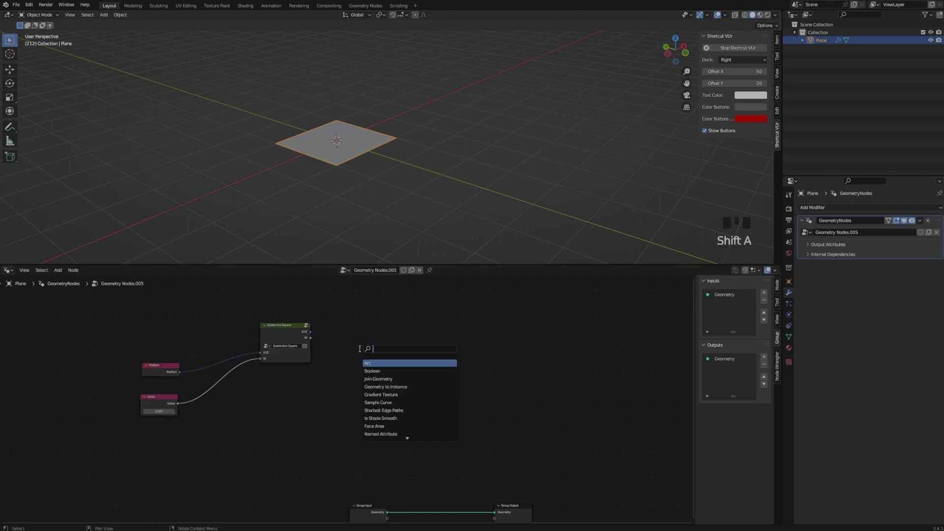
text(mat)
key(Return)
click(365, 378)
key(shift+a)
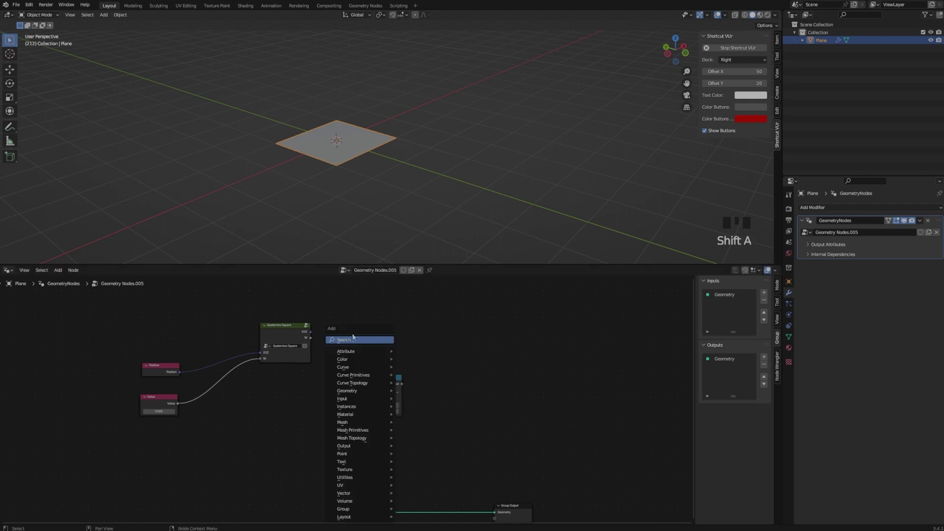
text(add)
key(Return)
click(374, 391)
Step: Link the Quaternion Square's XYZ output to the vector Add node and its W output to the math Add node
scroll(364, 389, up, 3)
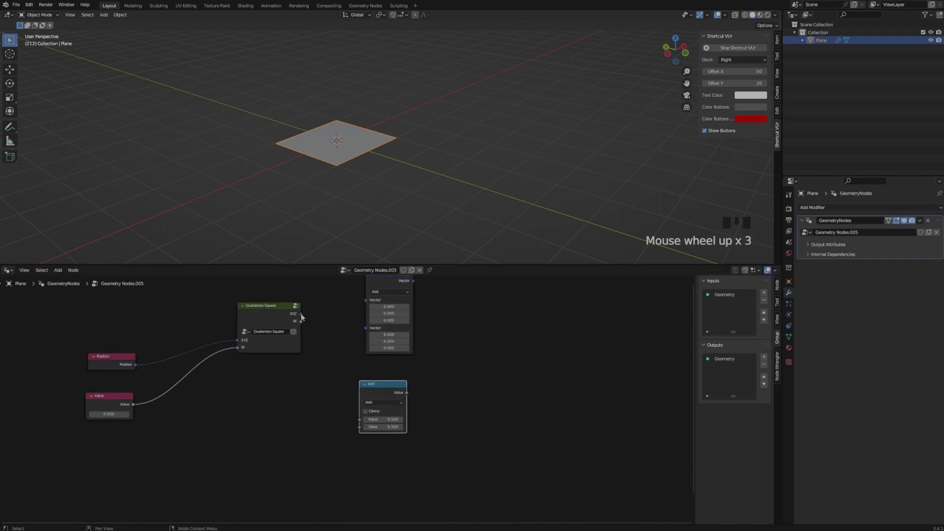
drag(302, 315, 370, 300)
middle_drag(370, 299, 346, 341)
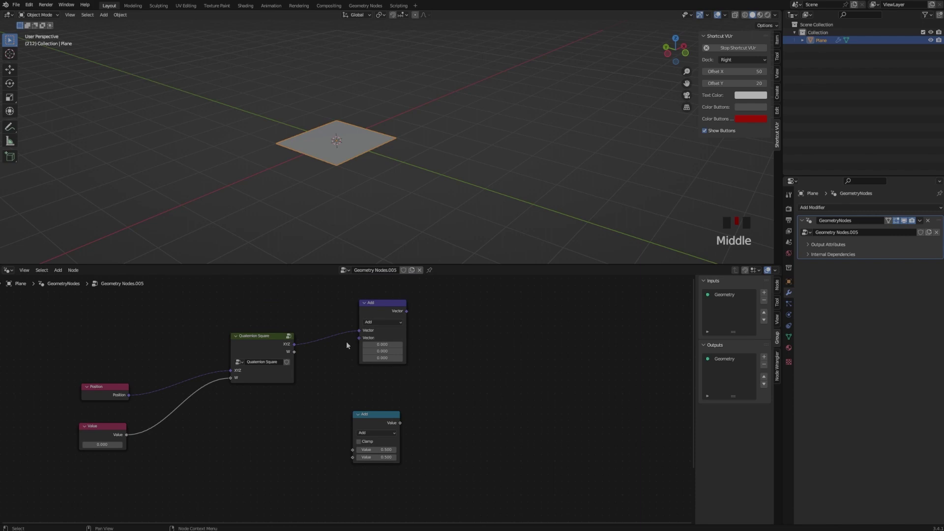
drag(372, 306, 368, 315)
drag(294, 352, 353, 450)
drag(371, 413, 376, 410)
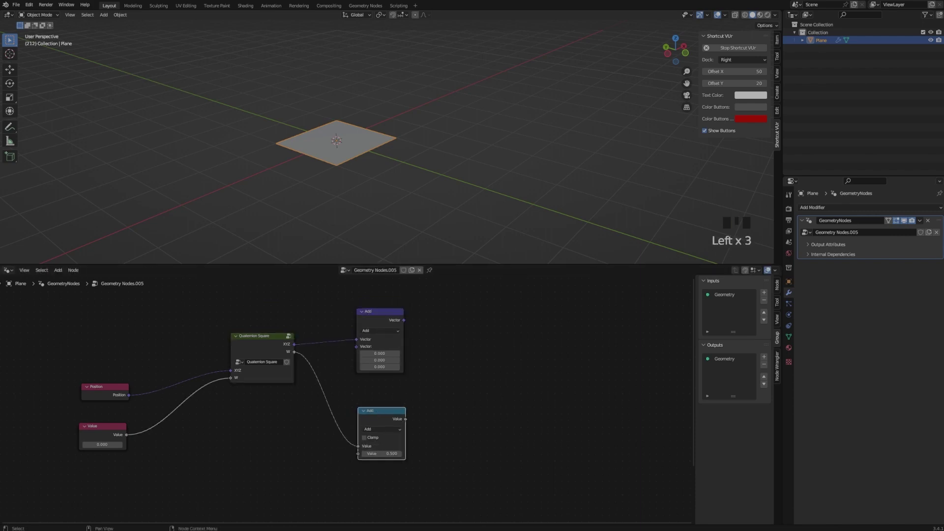
Step: Feed the second input of each Add node from a new Reroute and place both reroutes below the Quaternion Square node
middle_drag(379, 351, 429, 322)
drag(406, 318, 237, 427)
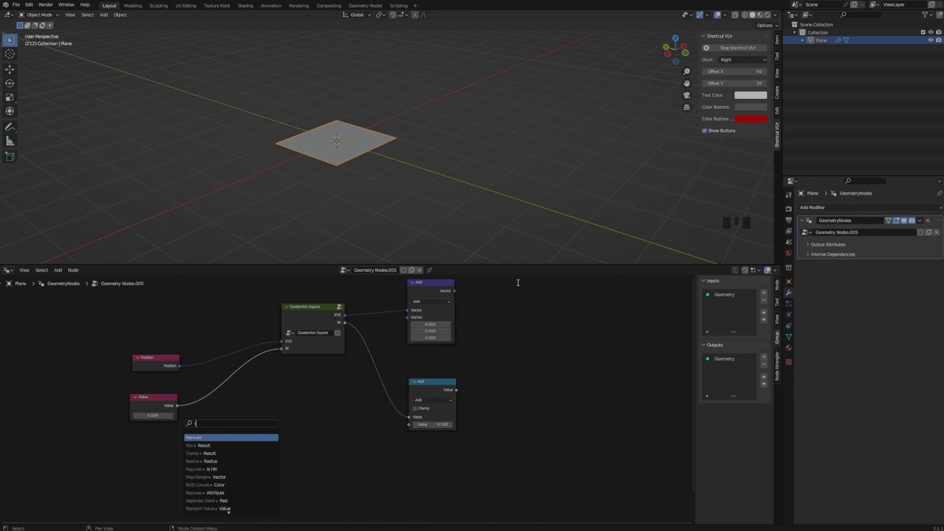
drag(407, 317, 284, 467)
text(re)
key(Return)
click(232, 443)
drag(246, 407, 270, 410)
key(g)
click(289, 413)
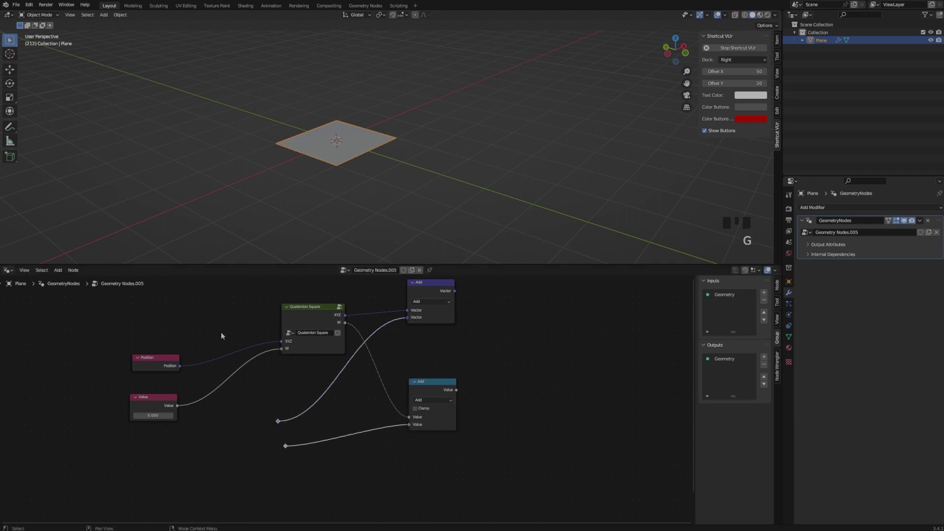
Step: Add reroutes on the Position and Value links and group them with the Quaternion Square, both Add nodes and their reroutes
shift+right_drag(220, 332, 217, 426)
scroll(235, 346, down, 6)
click(431, 447)
key(ctrl+g)
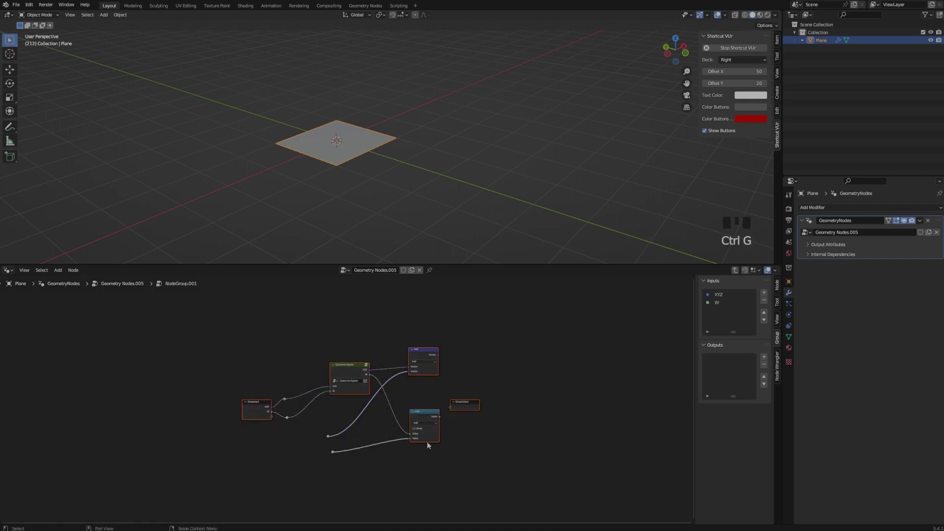
Step: Spread out the group's input and output nodes, link both Add results to the Group Output, and name the outputs XYZ and W
middle_drag(426, 441, 385, 426)
scroll(245, 413, up, 1)
click(204, 406)
drag(204, 383, 184, 379)
drag(431, 385, 485, 382)
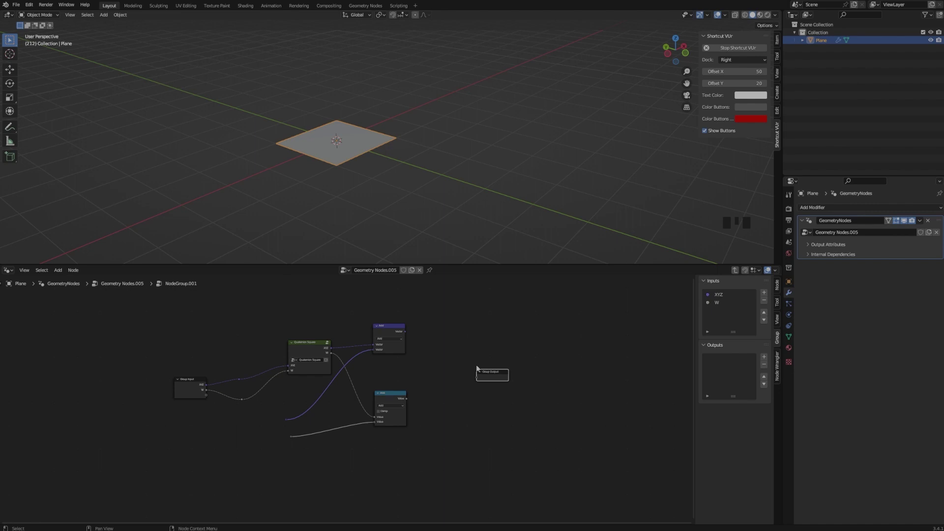
drag(404, 331, 485, 374)
double_click(725, 360)
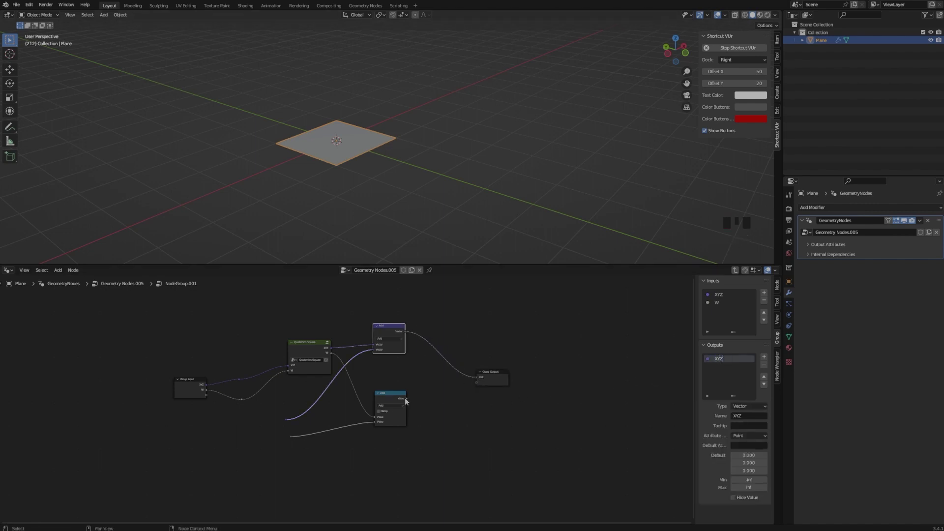
drag(405, 397, 476, 382)
double_click(720, 366)
Step: Link two new Group Input sockets to the loose reroutes and rename these inputs C and CW
scroll(230, 441, up, 3)
middle_drag(230, 441, 291, 404)
drag(260, 345, 361, 377)
drag(260, 351, 367, 397)
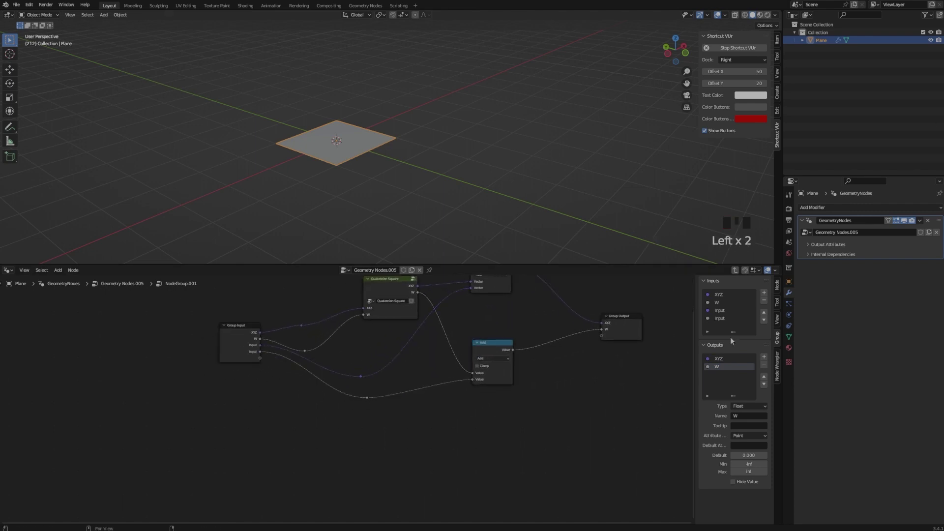
double_click(719, 310)
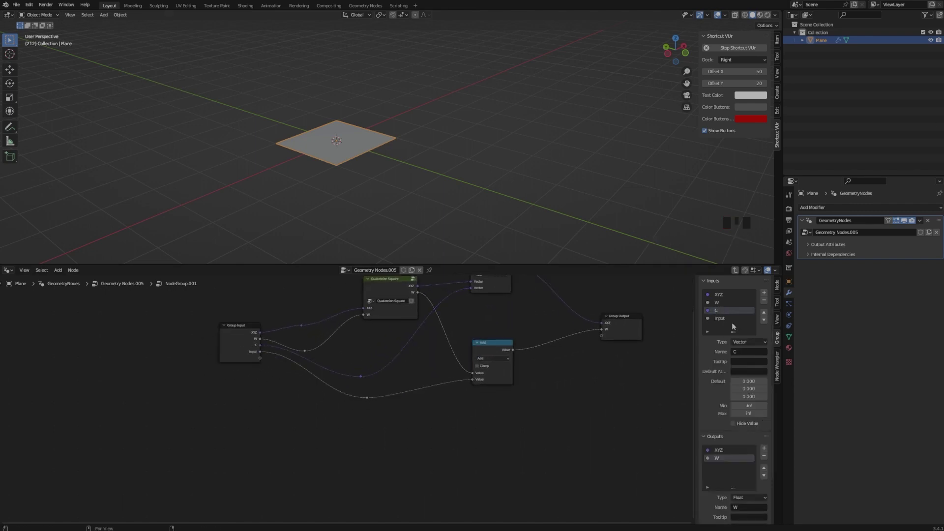
double_click(720, 319)
text(CW)
Step: Exit the node group and duplicate its group node twice to make a row of three
middle_drag(458, 419, 376, 460)
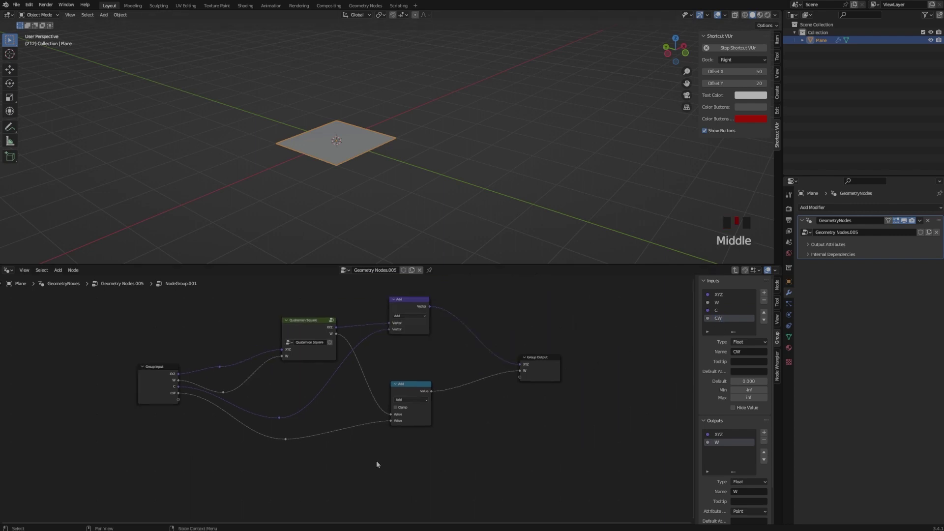
scroll(371, 396, down, 3)
key(Tab)
key(shift+d)
key(shift+d)
click(432, 379)
Step: Chain the three group nodes by linking each one's XYZ and W outputs to the next one's inputs
scroll(354, 400, up, 5)
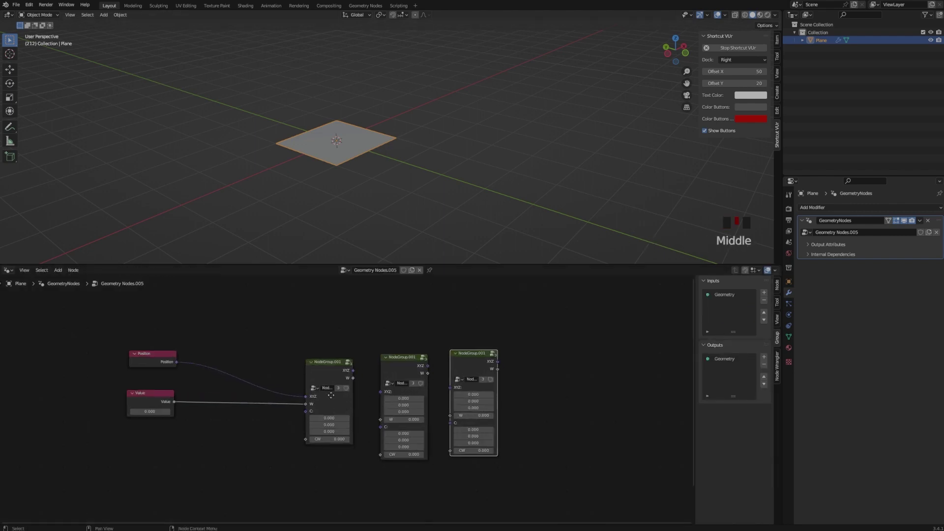
middle_drag(354, 381, 306, 357)
alt+right_drag(304, 353, 347, 355)
alt+right_drag(354, 355, 416, 354)
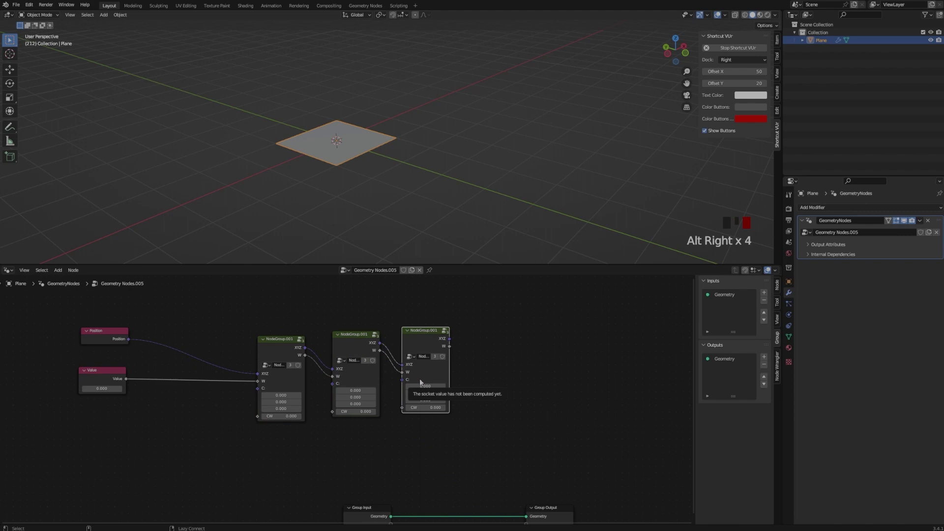
Step: Inside the node group, pass the C and CW inputs straight through to new Group Output sockets, and exit the group
scroll(325, 380, down, 2)
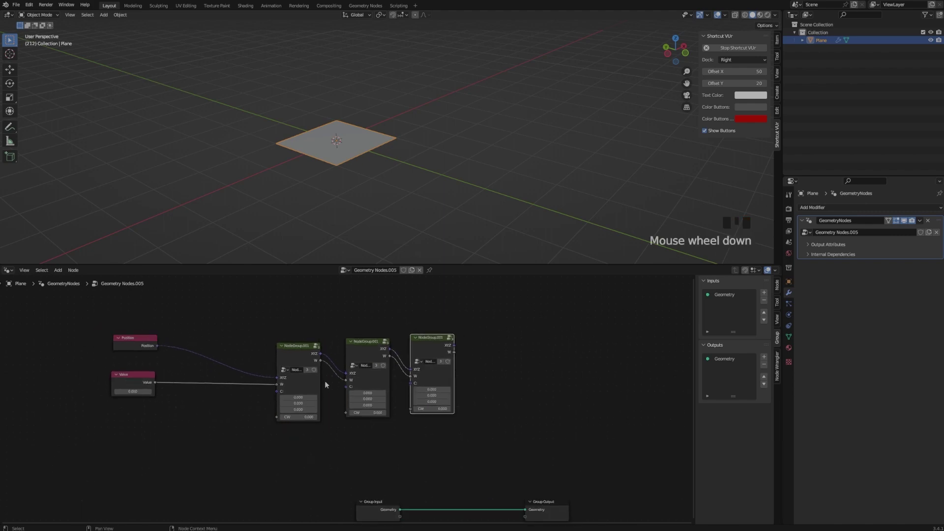
key(Tab)
middle_drag(324, 381, 256, 371)
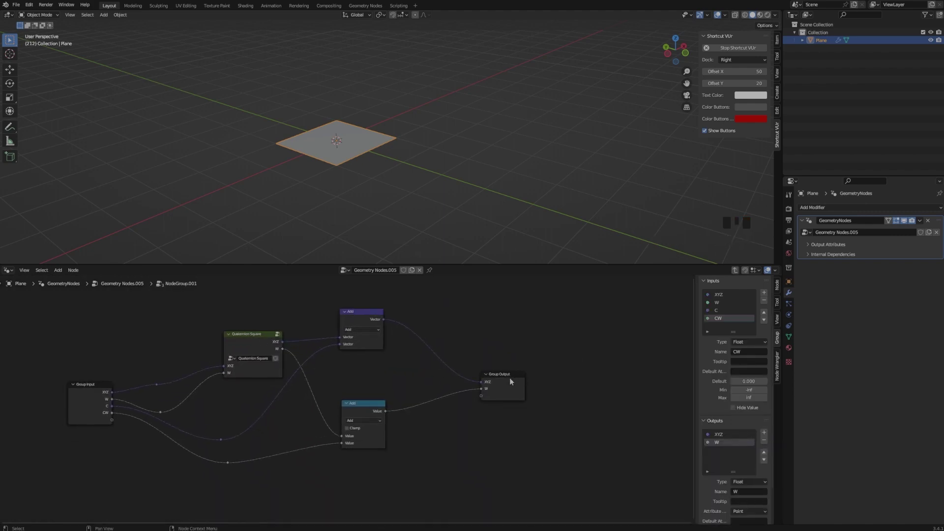
drag(510, 378, 531, 378)
drag(113, 407, 501, 403)
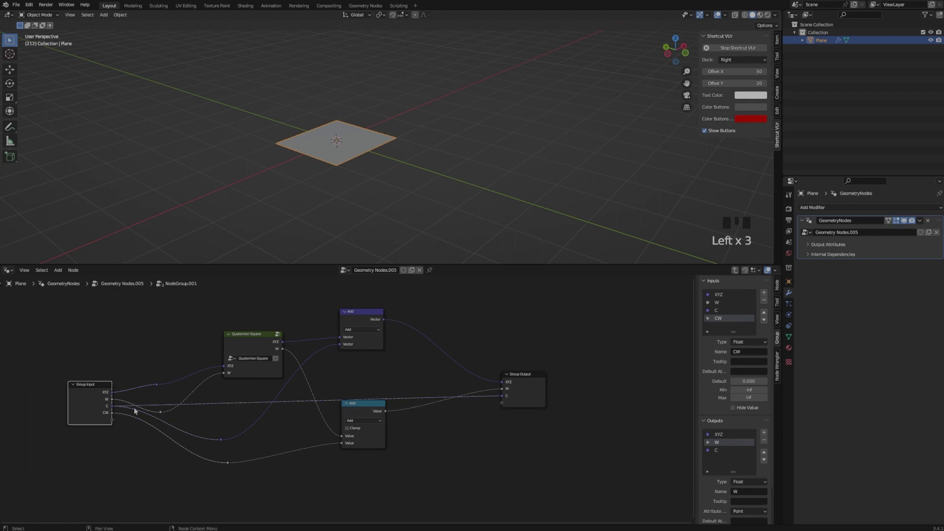
drag(112, 413, 503, 402)
key(Tab)
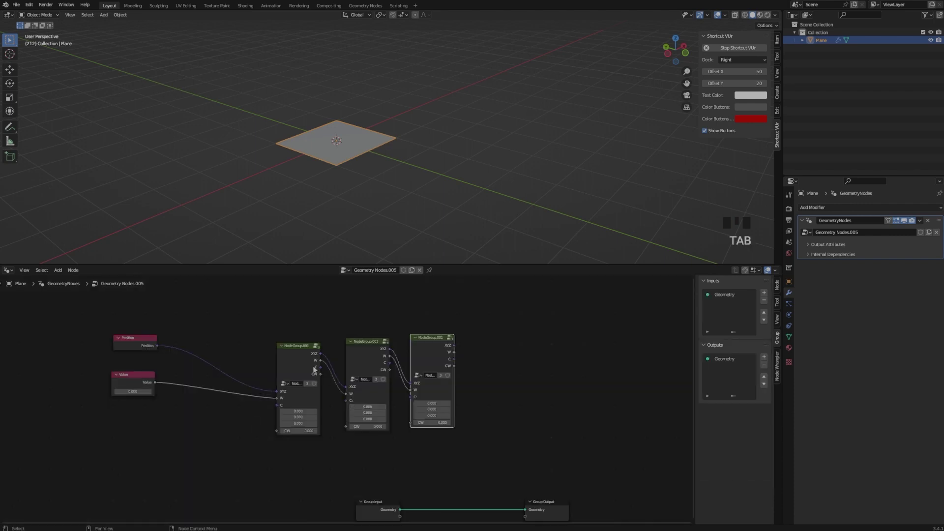
alt+click(295, 358)
key(ctrl+shift+z)
key(ctrl+z)
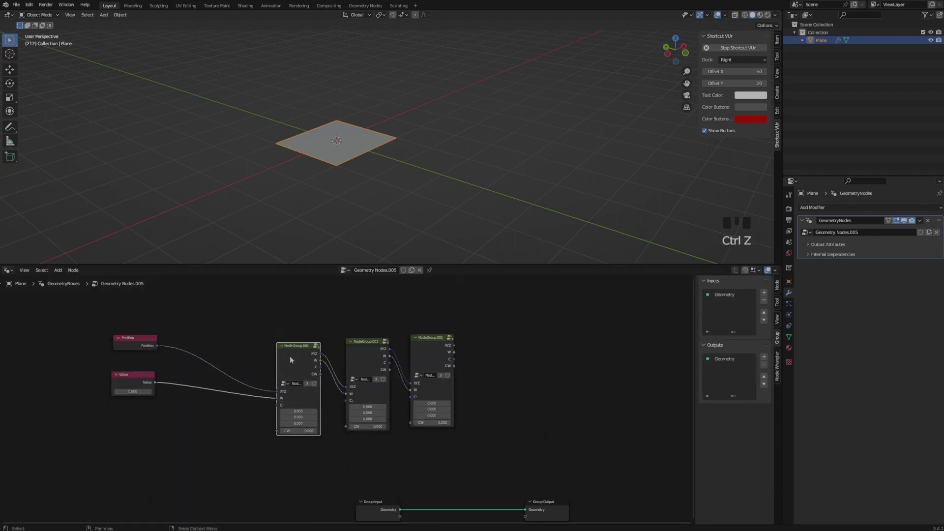
Step: Link the C and CW outputs of each group node to the next group node in the chain
alt+right_drag(293, 355, 367, 366)
alt+right_drag(301, 361, 432, 376)
alt+right_drag(374, 369, 442, 381)
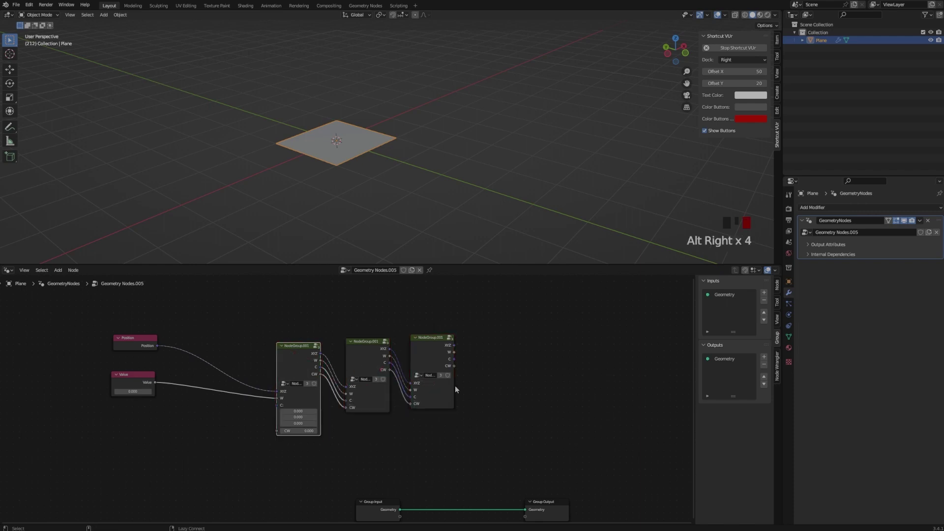
click(458, 387)
Step: Move the main Group Output beside the chain and delete the main Group Input node
middle_drag(459, 387, 314, 352)
scroll(347, 390, down, 6)
drag(387, 437, 437, 372)
click(337, 435)
click(279, 441)
key(Delete)
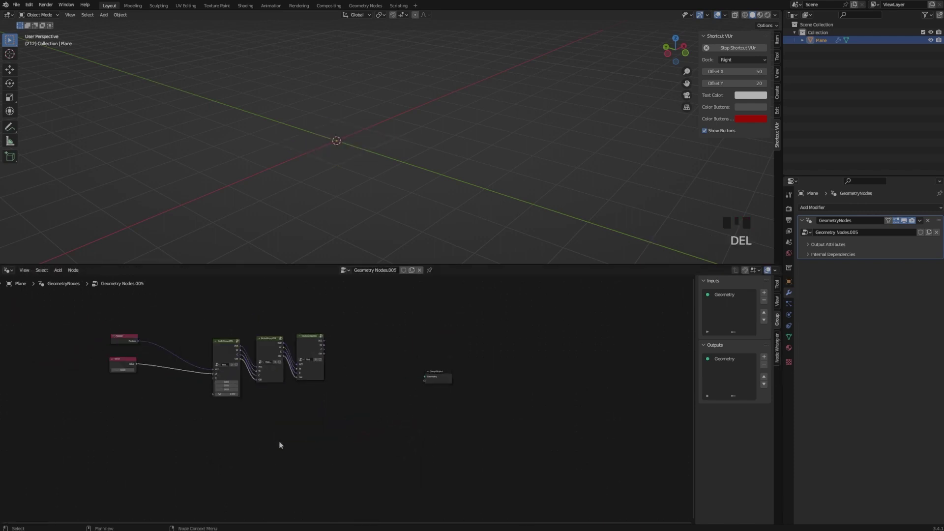
Step: Add a Vector Math node set to Length after the chain and feed it the last group node's XYZ output
scroll(279, 441, up, 1)
middle_drag(360, 365, 350, 391)
click(350, 392)
key(shift+a)
click(328, 359)
text(vetc)
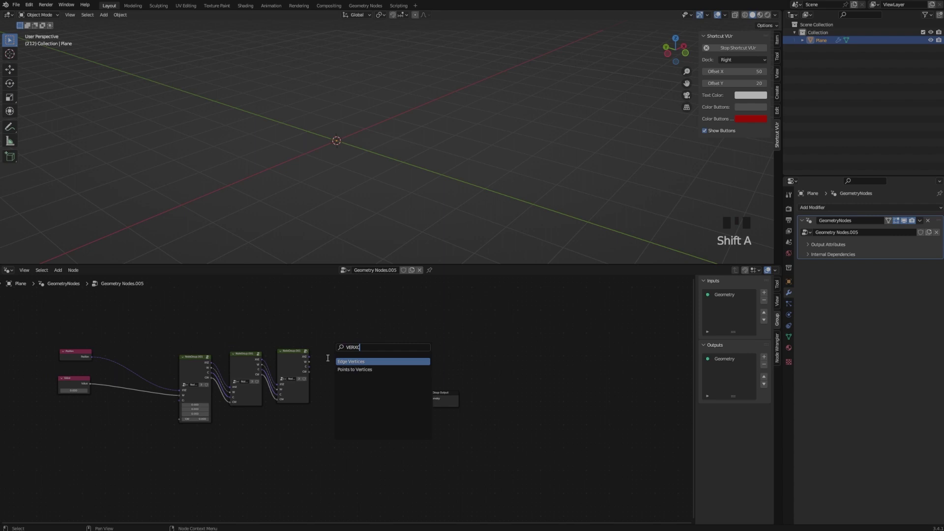
key(BackSpace)
key(BackSpace)
click(341, 369)
click(349, 359)
scroll(349, 359, up, 3)
drag(299, 346, 332, 354)
click(351, 347)
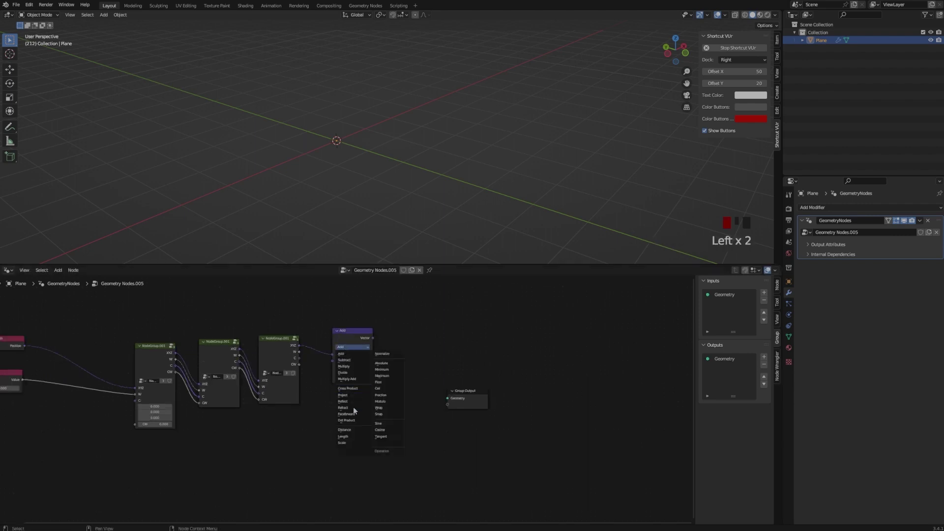
click(352, 438)
Step: Make room before the Group Output and add a Volume Cube node after the Length node
drag(462, 391, 504, 391)
click(425, 362)
key(shift+a)
click(404, 345)
text(vol)
click(416, 360)
click(409, 346)
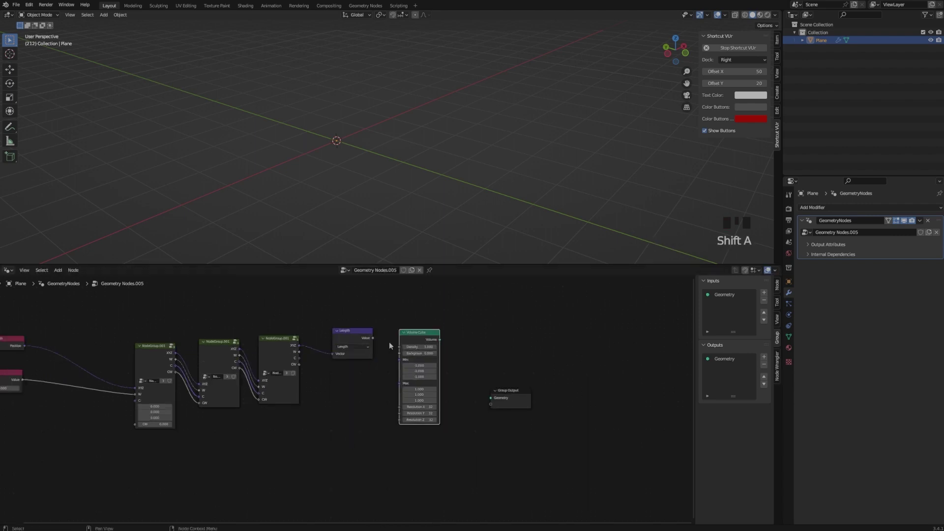
Step: Link the Length value to the Volume Cube's Density and the cube's Volume to the Group Output's Geometry
drag(372, 337, 399, 347)
drag(508, 391, 528, 339)
drag(440, 339, 510, 345)
Step: Insert a Volume to Mesh node between the Volume Cube and the Group Output, and make space after the Length node
key(shift+a)
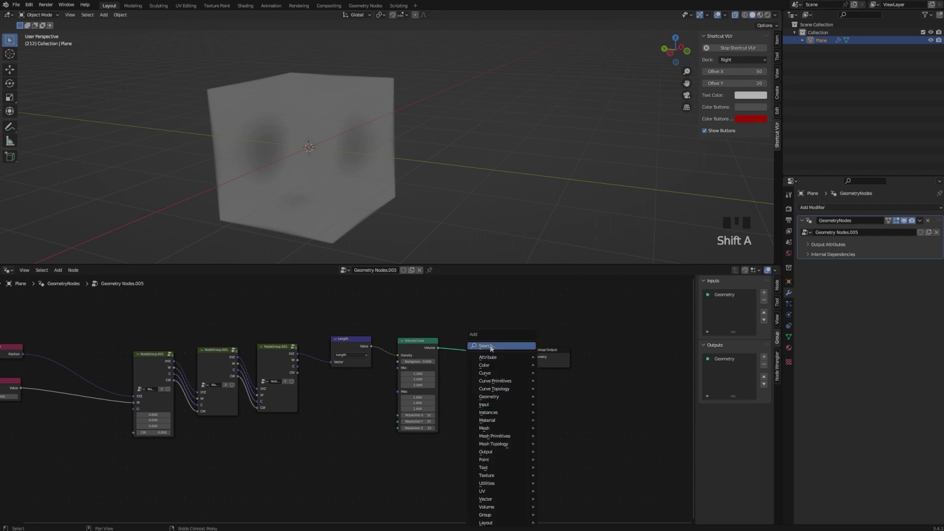
text(vol)
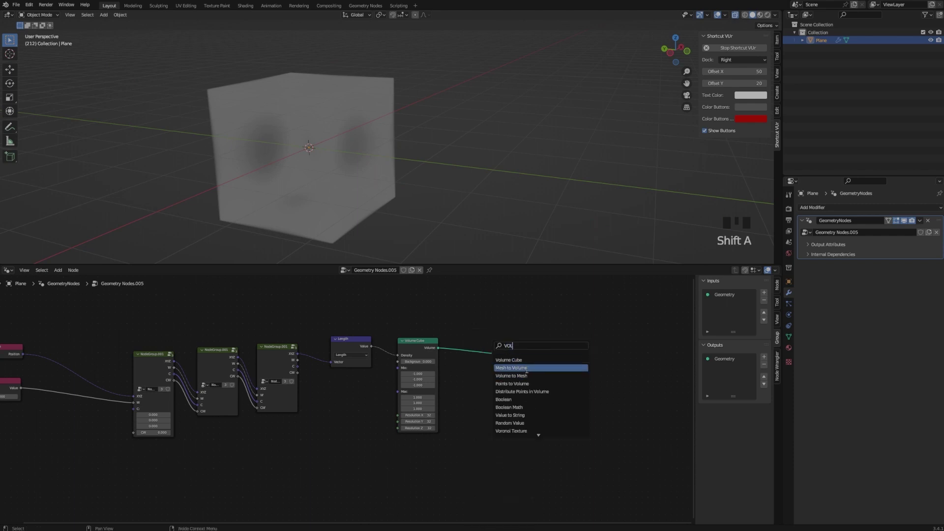
click(512, 376)
click(501, 372)
middle_drag(330, 184, 344, 170)
drag(422, 302, 628, 348)
click(396, 406)
Step: Insert a ColorRamp between Length and the Volume Cube's Density, and reverse its gradient to run from white to black
key(shift+a)
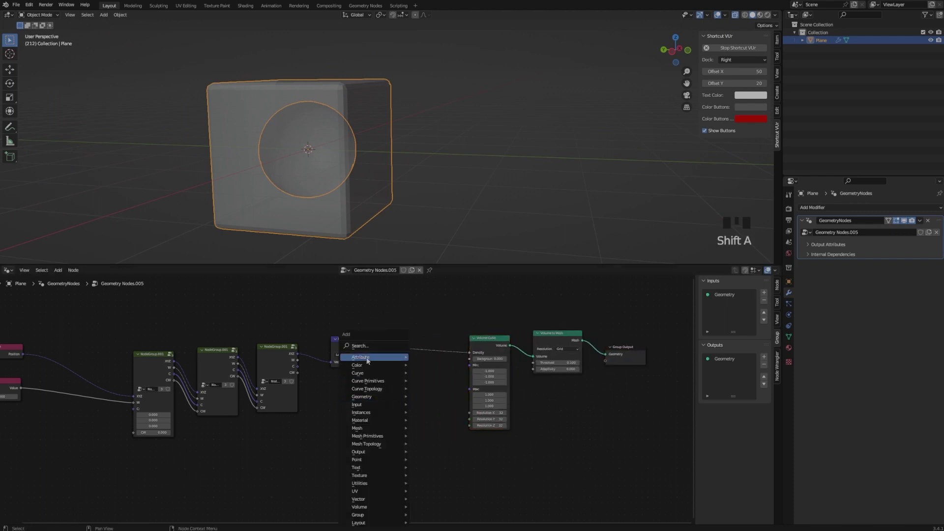
text(colo)
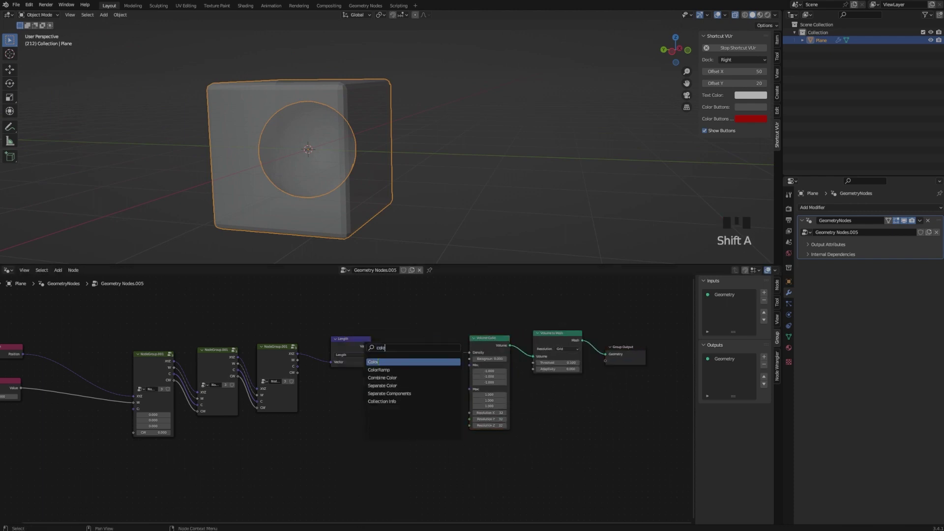
click(378, 370)
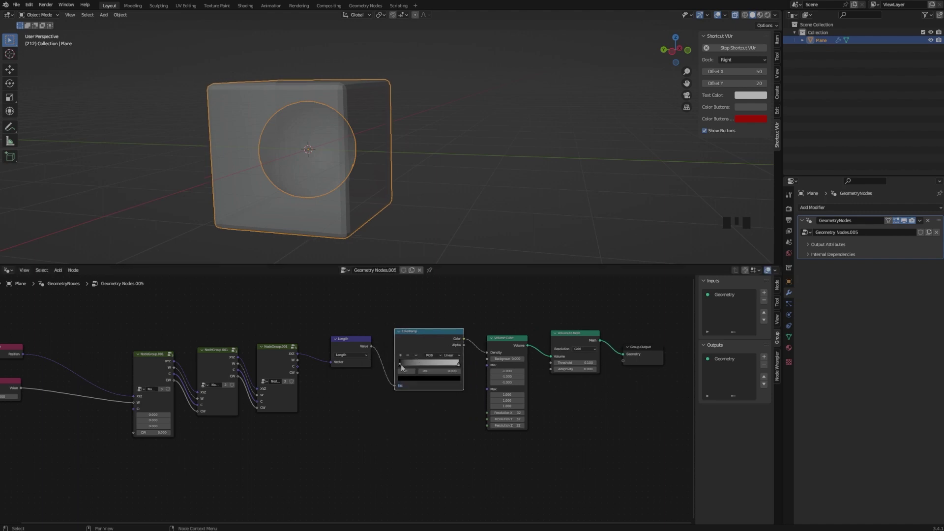
click(448, 369)
mouse_move(458, 364)
mouse_down()
mouse_move(383, 367)
mouse_move(464, 367)
mouse_up()
middle_drag(332, 154, 319, 167)
middle_drag(124, 427, 156, 447)
scroll(167, 381, up, 2)
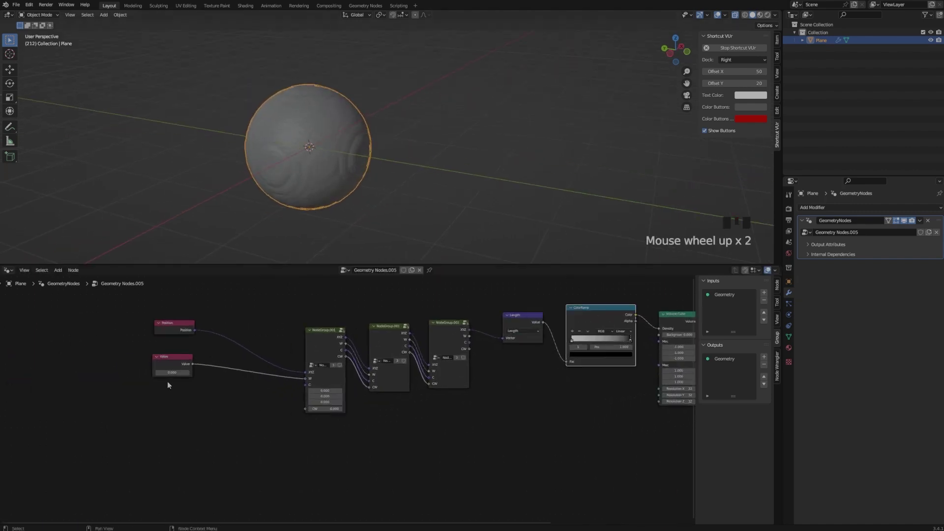
middle_drag(167, 382, 233, 402)
scroll(289, 410, up, 2)
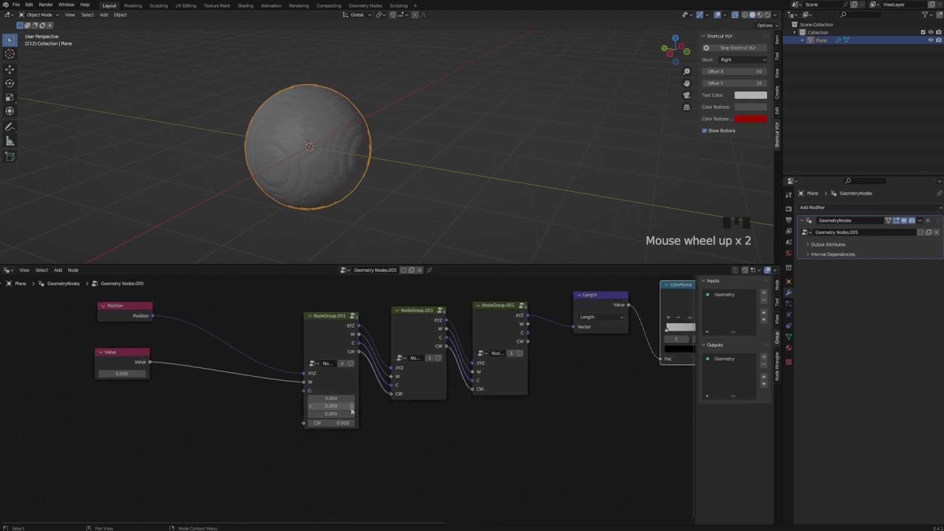
Step: Adjust the C vector values on the first quaternion group in the chain
ctrl+click(250, 407)
ctrl+drag(327, 406, 356, 406)
click(439, 189)
Step: Duplicate the three chained quaternion groups and place the copies below the originals
scroll(327, 421, down, 5)
middle_drag(506, 419, 413, 365)
drag(241, 298, 399, 385)
key(shift+d)
click(396, 487)
Step: Link the third group's outputs to the first copied group's inputs, and the last copy's XYZ to the Length node's Vector
click(385, 319)
alt+right_drag(385, 317, 266, 448)
alt+right_drag(385, 325, 275, 411)
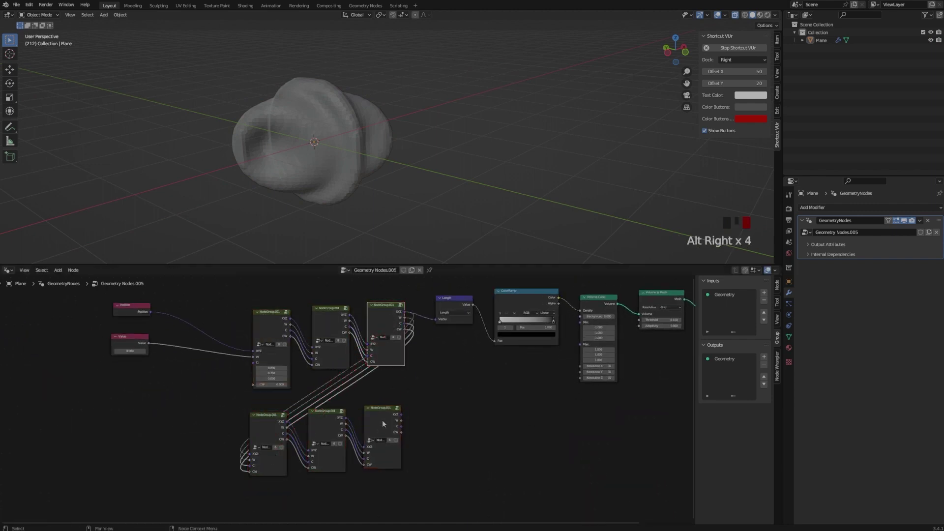
click(413, 423)
drag(401, 415, 436, 319)
Step: Switch the Volume to Mesh resolution mode to Amount and set the voxel amount to 32
middle_drag(403, 206, 443, 147)
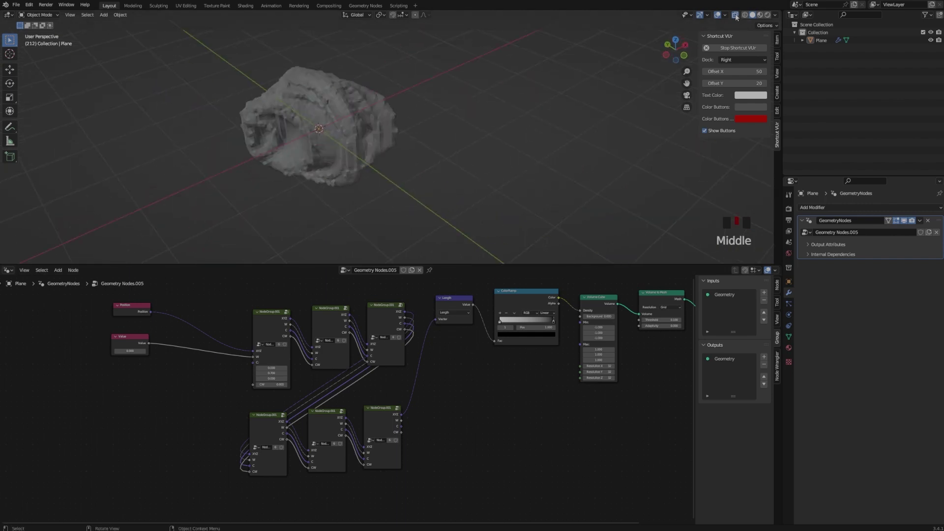
middle_drag(736, 17, 372, 185)
middle_drag(555, 415, 261, 432)
scroll(261, 433, up, 1)
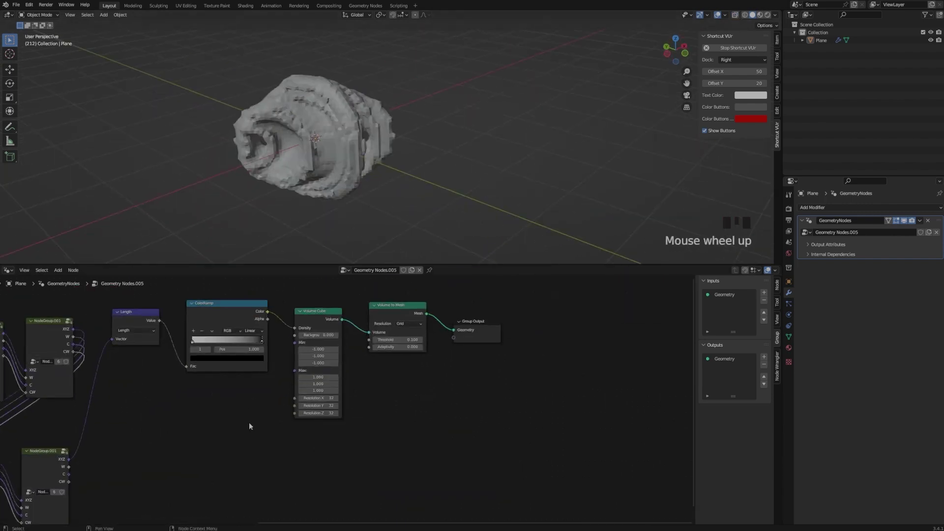
click(207, 430)
click(404, 325)
click(404, 344)
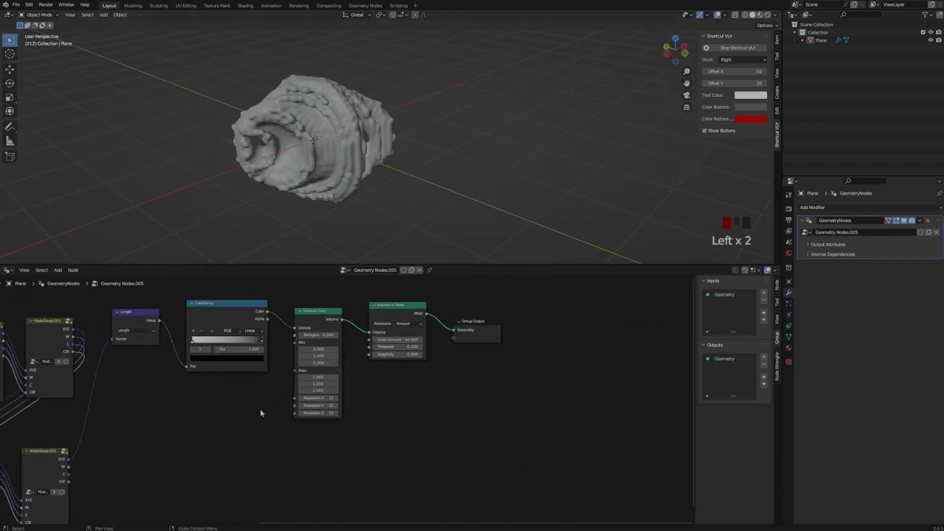
drag(409, 340, 413, 340)
Step: Add an Integer node below the ColorRamp and link it to Resolution X, Y and Z and to the Voxel Amount
middle_drag(236, 413, 270, 430)
key(shift+a)
click(249, 347)
text(int)
key(Return)
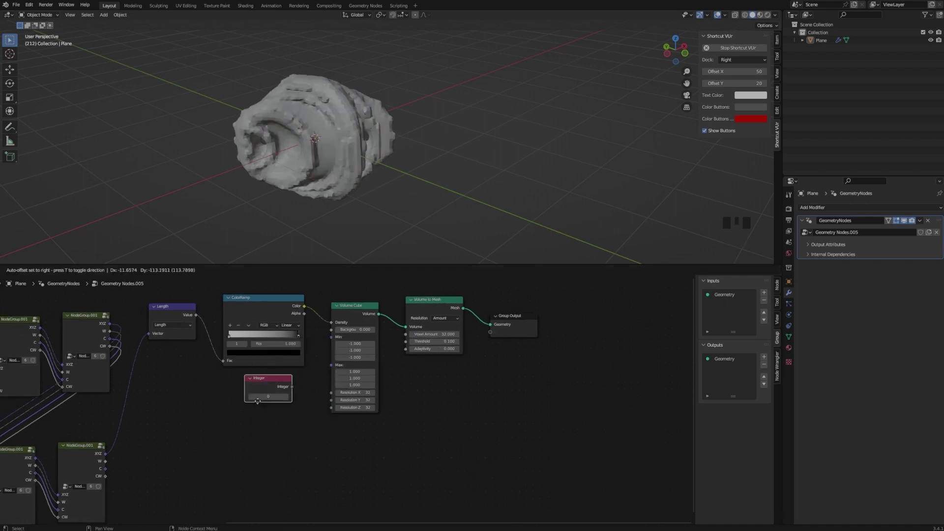
click(231, 409)
mouse_move(272, 409)
mouse_down()
mouse_move(334, 393)
mouse_move(273, 409)
mouse_up()
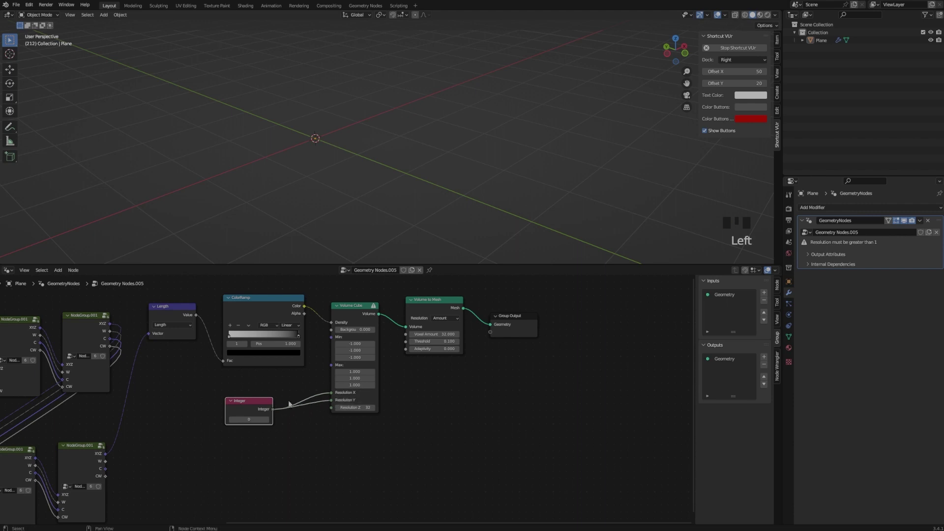
drag(332, 408, 407, 336)
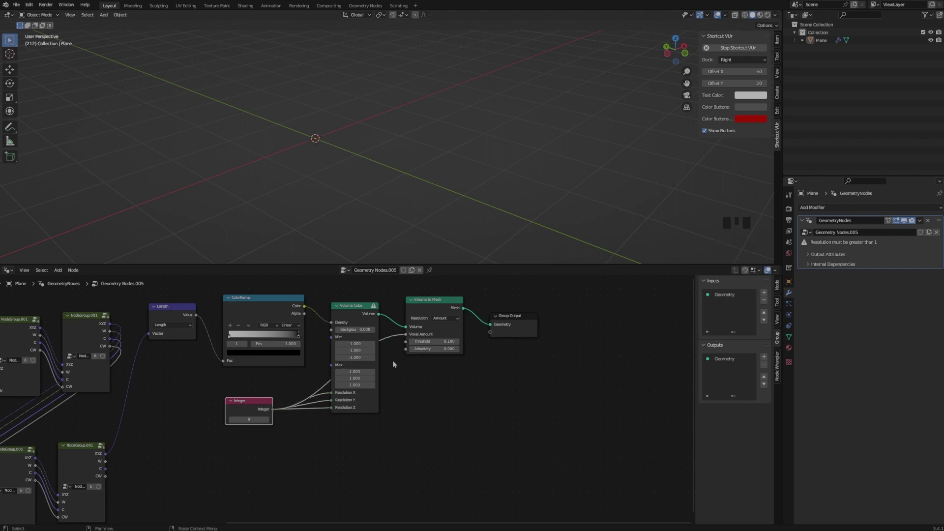
Step: Set the Integer node's value to 300
click(248, 420)
key(Return)
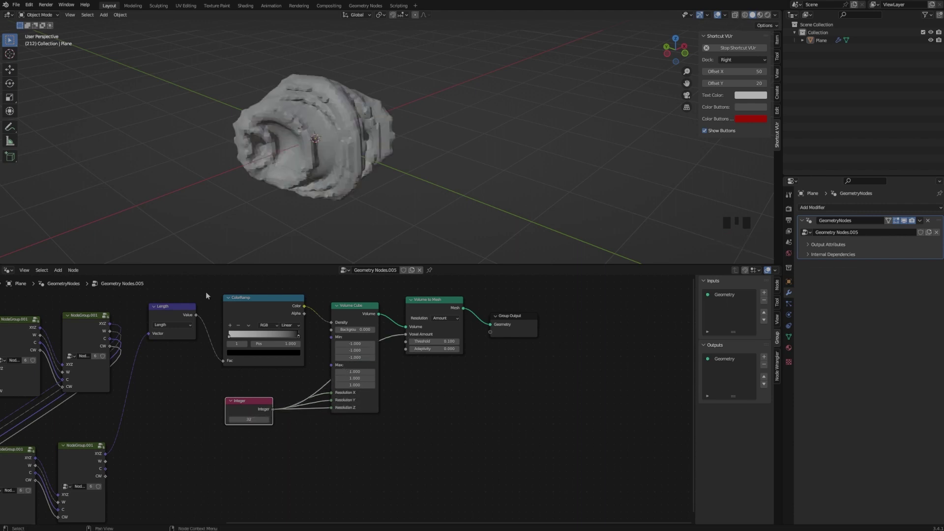
middle_drag(276, 207, 295, 197)
click(249, 419)
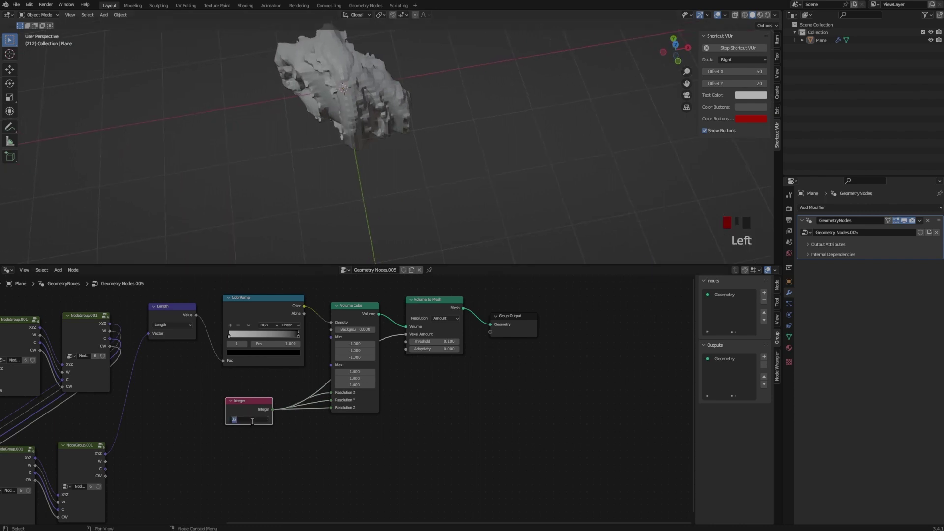
click(353, 149)
scroll(363, 111, up, 2)
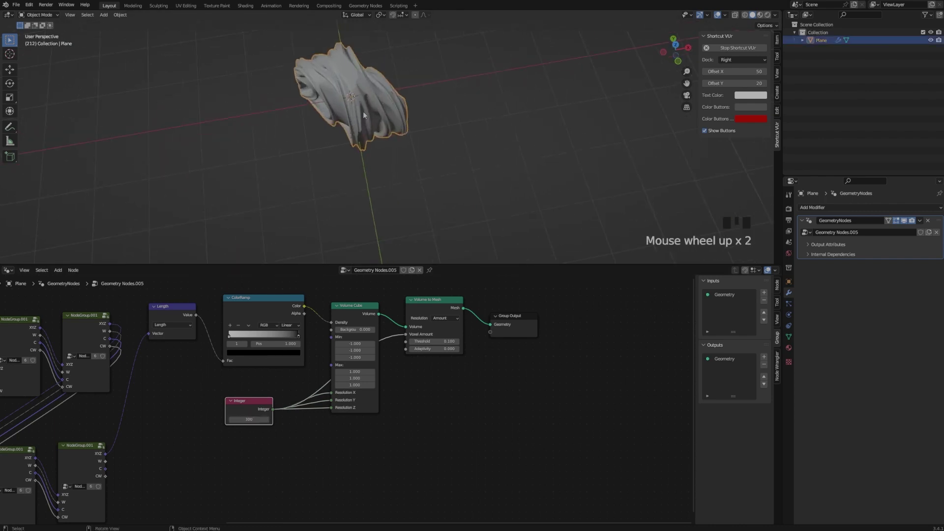
Step: Set the Volume Cube's Min to -1.5 and its Max to 1.5 on all three axes
middle_drag(363, 111, 363, 110)
scroll(357, 337, up, 2)
shift+click(358, 337)
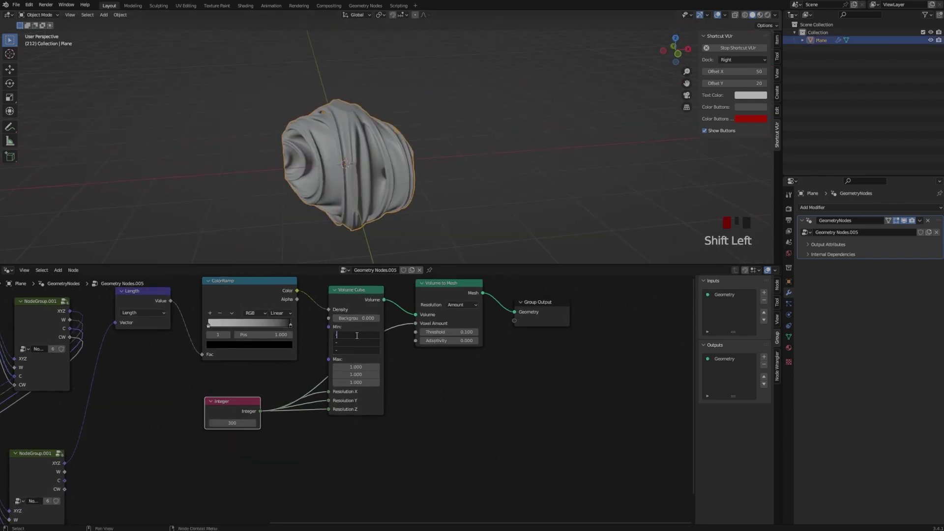
click(351, 163)
middle_drag(350, 164, 353, 207)
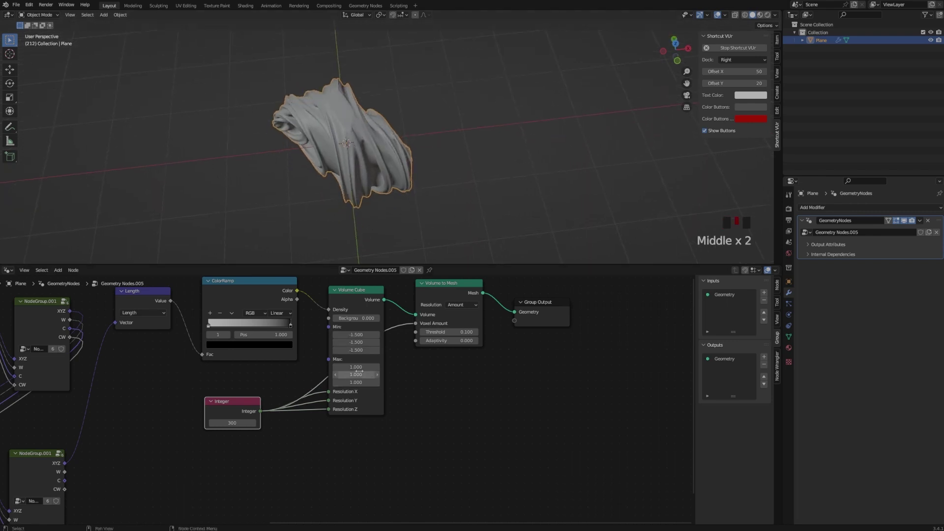
drag(358, 365, 358, 382)
text(1.5)
key(Return)
middle_drag(417, 165, 294, 206)
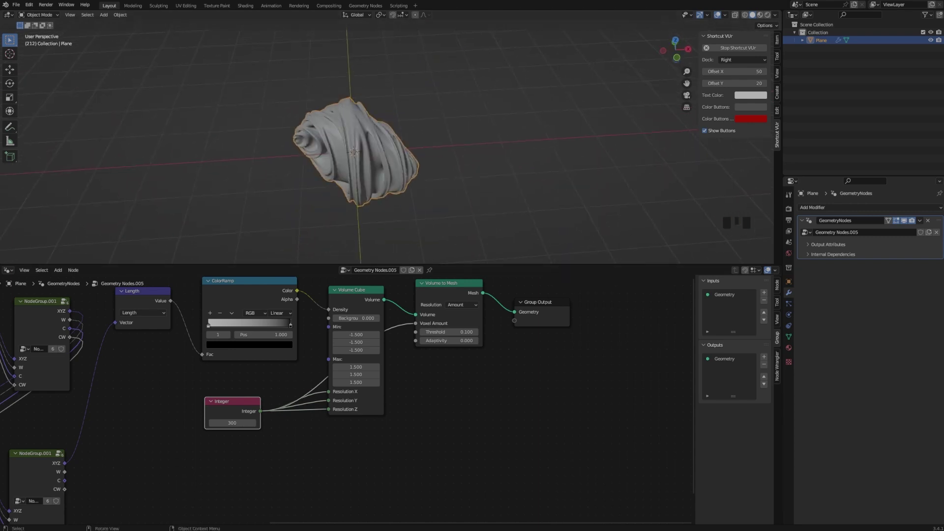
Step: Set the Integer to 100 and the Volume Cube's Min X and Min Z to 0
click(232, 422)
text(100)
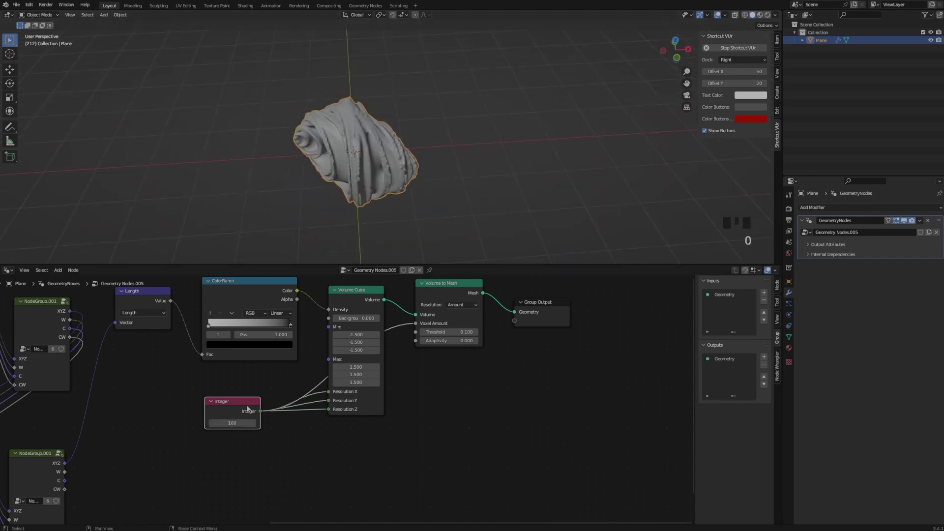
drag(357, 330, 379, 330)
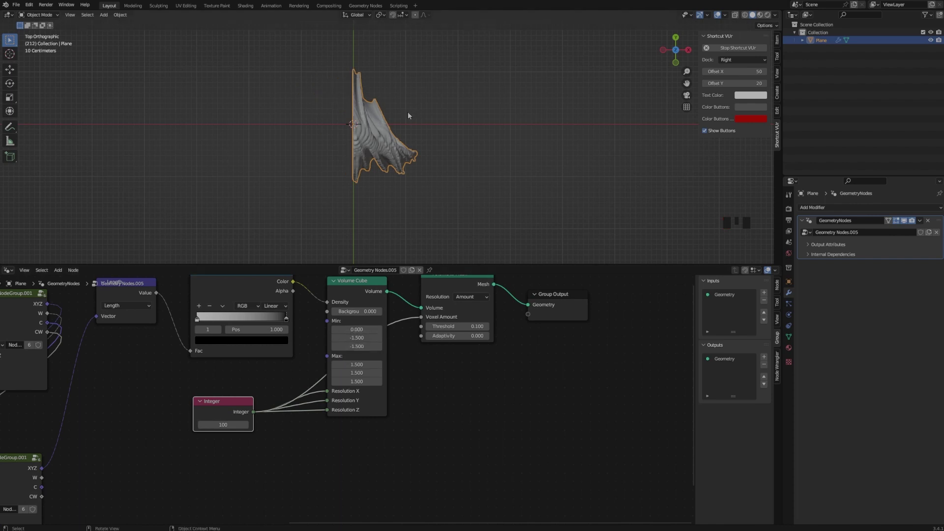
click(688, 50)
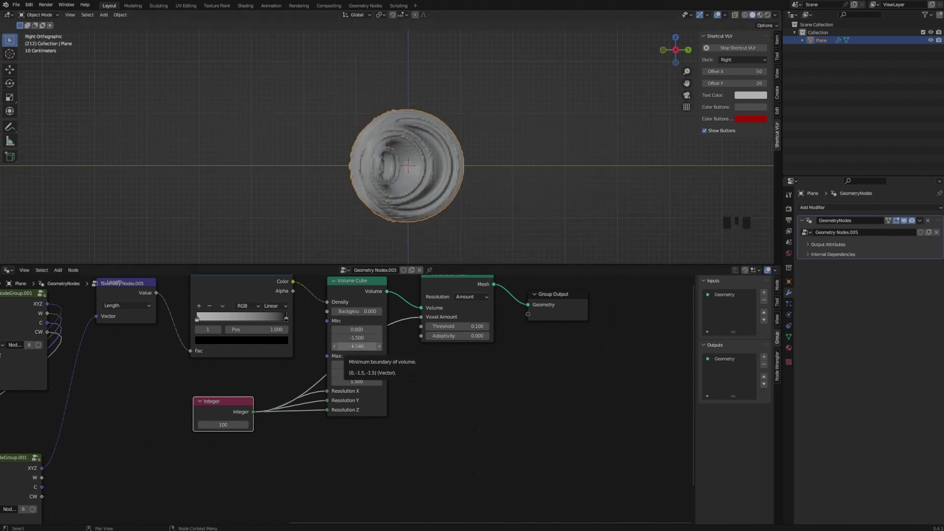
drag(356, 346, 376, 346)
middle_drag(394, 172, 432, 143)
Step: Add a Math node after the Integer and route the Integer through it into the Volume Cube's Resolution Z
scroll(307, 445, down, 3)
middle_drag(307, 445, 337, 420)
drag(273, 384, 195, 399)
key(shift+a)
click(298, 345)
text(math)
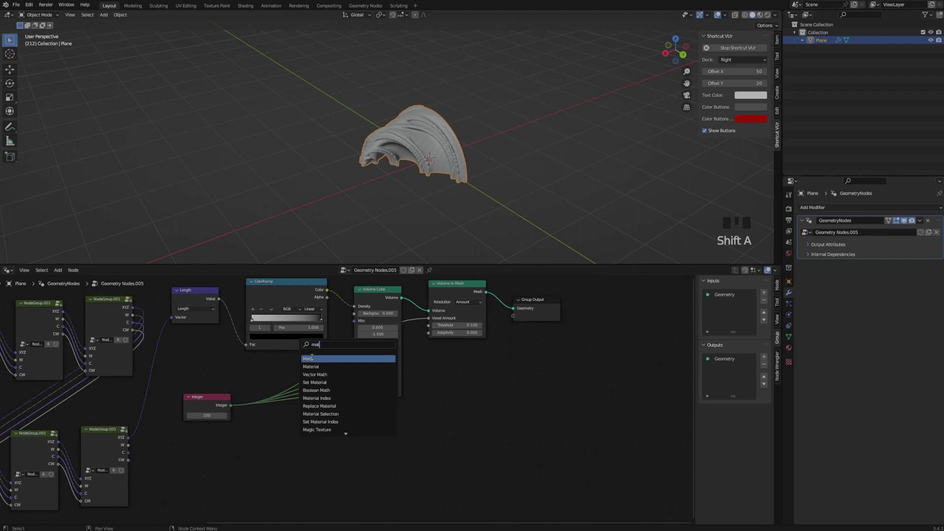
click(320, 359)
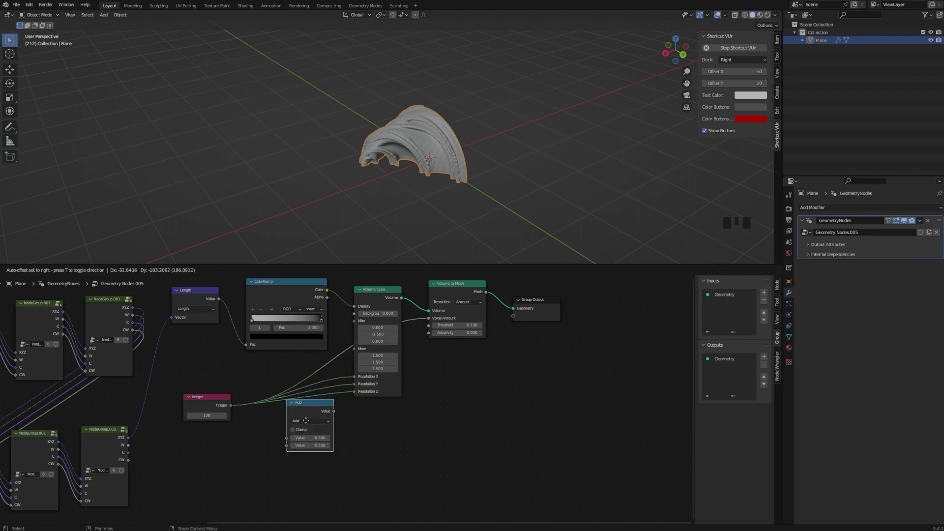
click(302, 417)
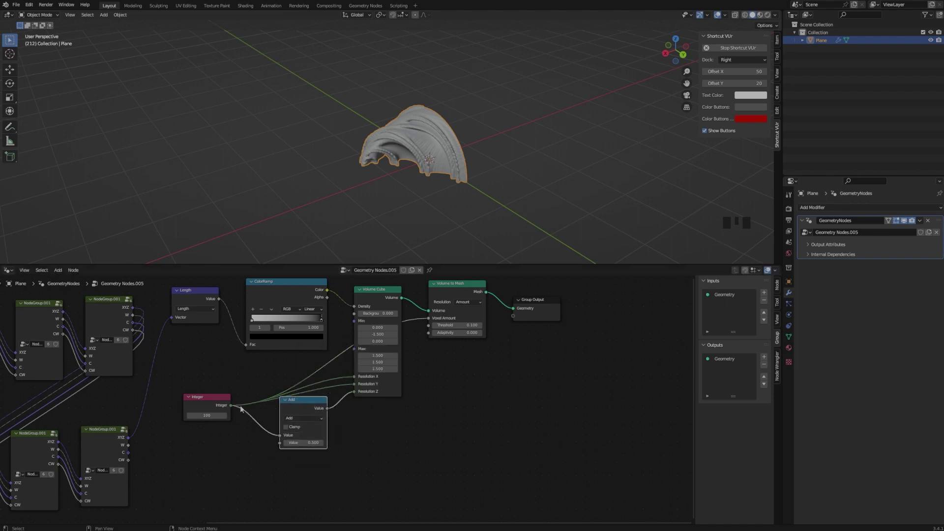
Step: Link the Math node's value to Resolution X as well and switch its operation to Multiply
mouse_move(303, 402)
mouse_down()
mouse_move(303, 388)
mouse_move(312, 403)
mouse_up()
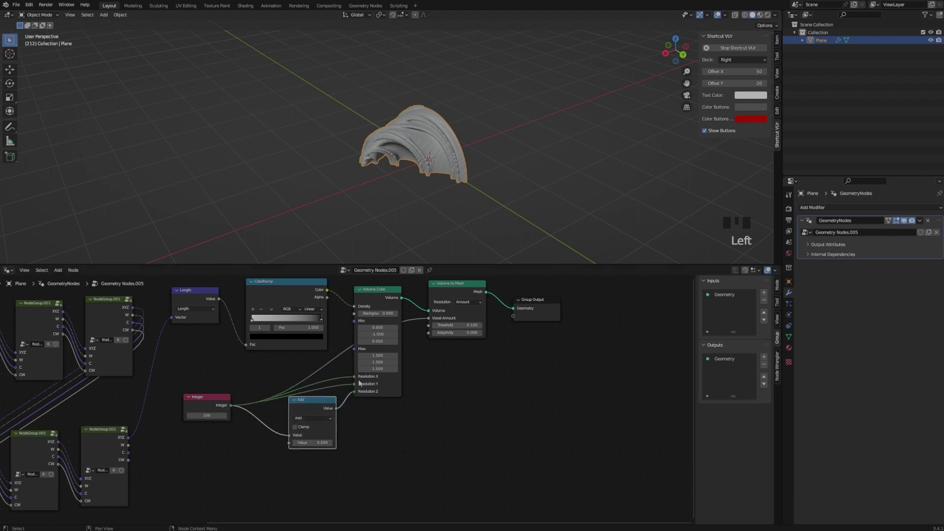
mouse_move(354, 377)
mouse_down()
mouse_move(349, 398)
mouse_move(353, 379)
mouse_up()
mouse_move(319, 400)
mouse_down()
mouse_move(294, 397)
mouse_move(285, 345)
mouse_move(308, 388)
mouse_up()
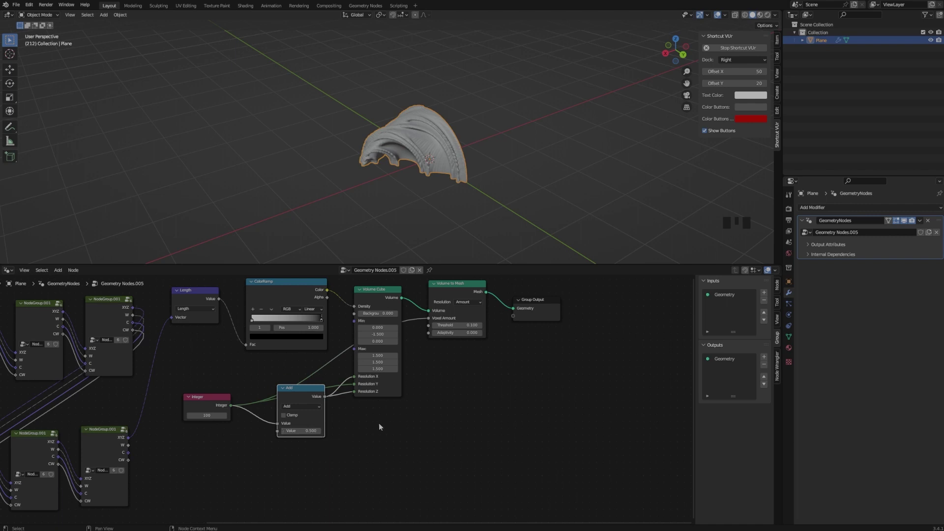
middle_drag(392, 166, 428, 157)
scroll(413, 156, up, 3)
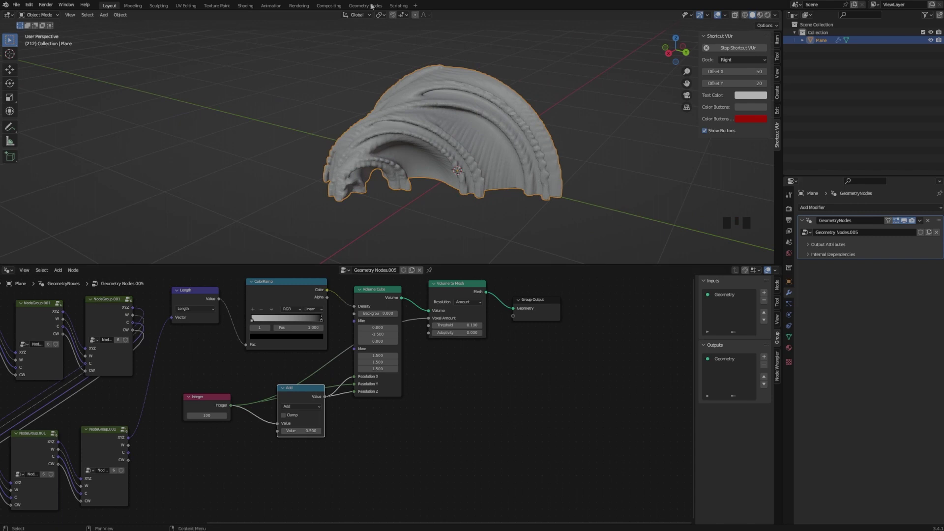
click(298, 408)
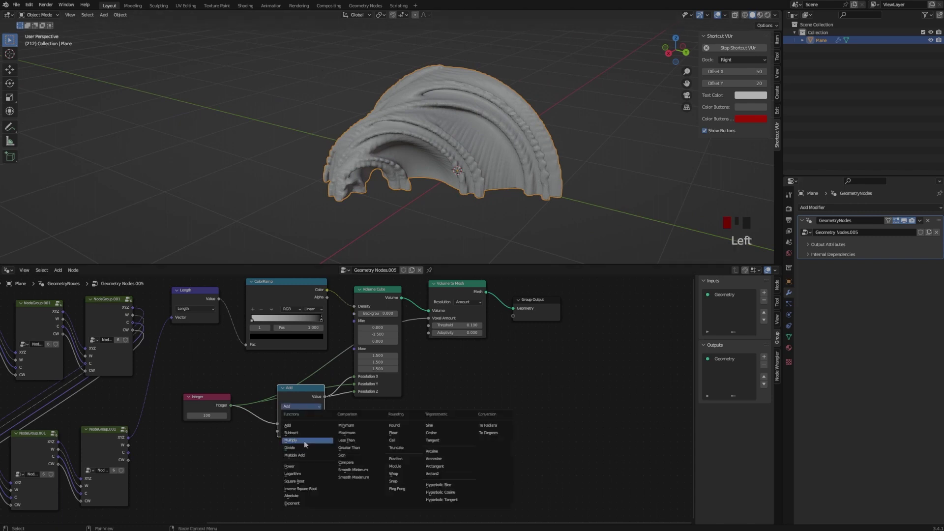
click(303, 442)
middle_drag(374, 189, 384, 201)
drag(300, 395, 304, 420)
Step: Make room before the Group Output and insert a Join Geometry node between it and Volume to Mesh
drag(526, 315, 595, 311)
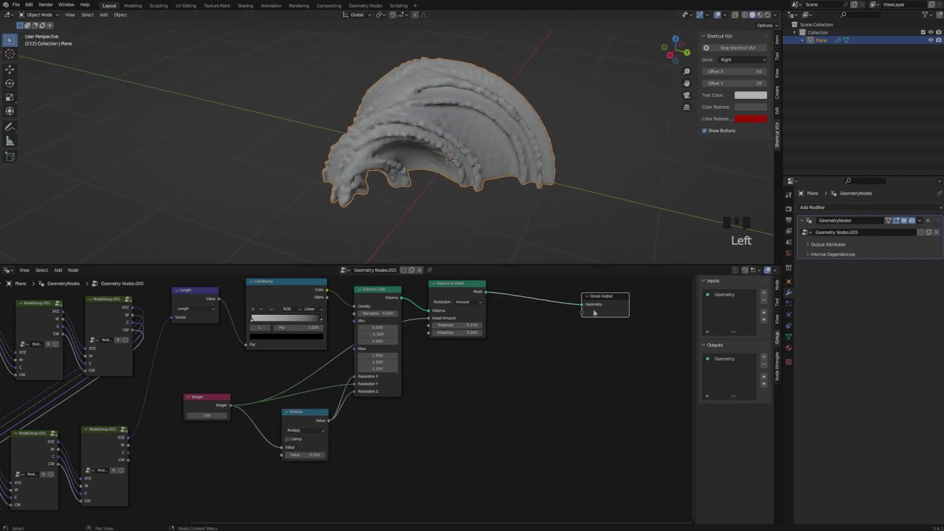
key(shift+a)
click(502, 355)
text(jo)
key(Return)
click(547, 323)
Step: Add a Transform node below the link between Volume to Mesh and Join Geometry
key(shift+a)
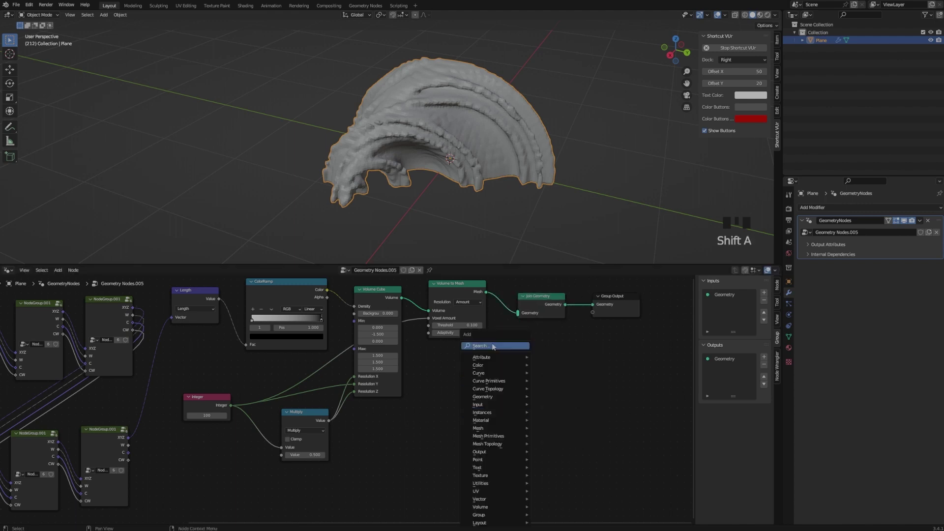
click(493, 346)
text(tr)
key(Return)
click(525, 382)
Step: Space out the nodes and link the Volume to Mesh output through the Transform into Join Geometry
middle_drag(473, 394, 336, 426)
drag(375, 391, 402, 391)
drag(413, 310, 482, 331)
drag(479, 330, 589, 328)
drag(350, 323, 490, 342)
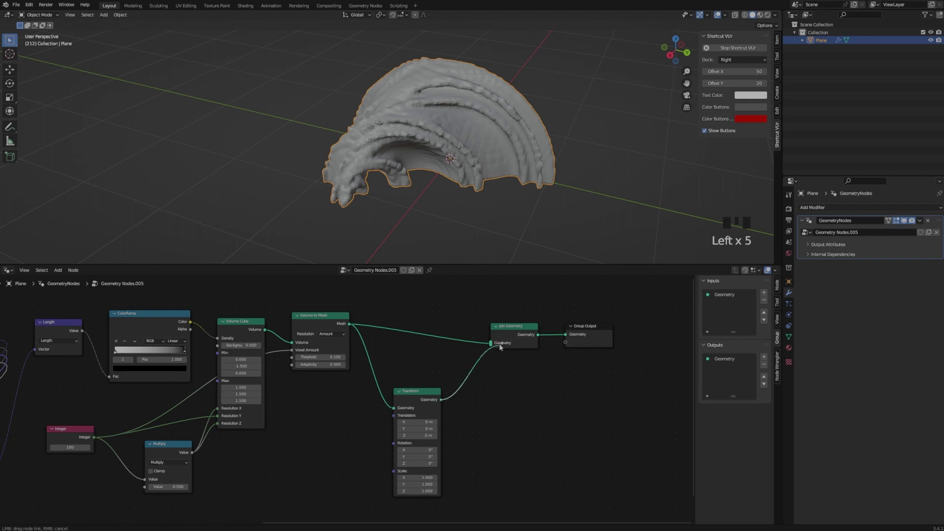
Step: Set the Transform node's Z rotation to 180°
click(430, 463)
text(180)
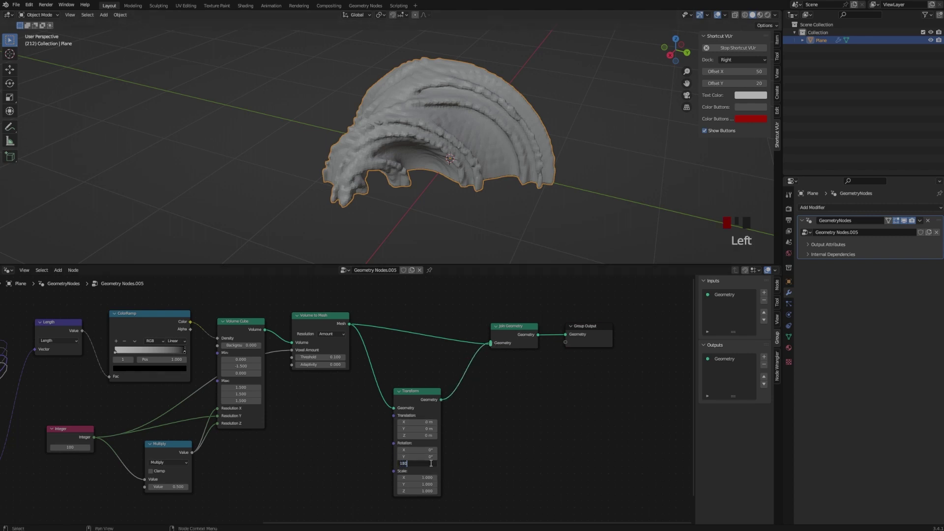
key(Return)
middle_drag(442, 197, 497, 172)
scroll(496, 172, down, 3)
Step: Add a second Join Geometry before the Group Output and place a duplicate of the Transform node below their link
drag(514, 326, 505, 320)
drag(568, 325, 627, 324)
key(shift+d)
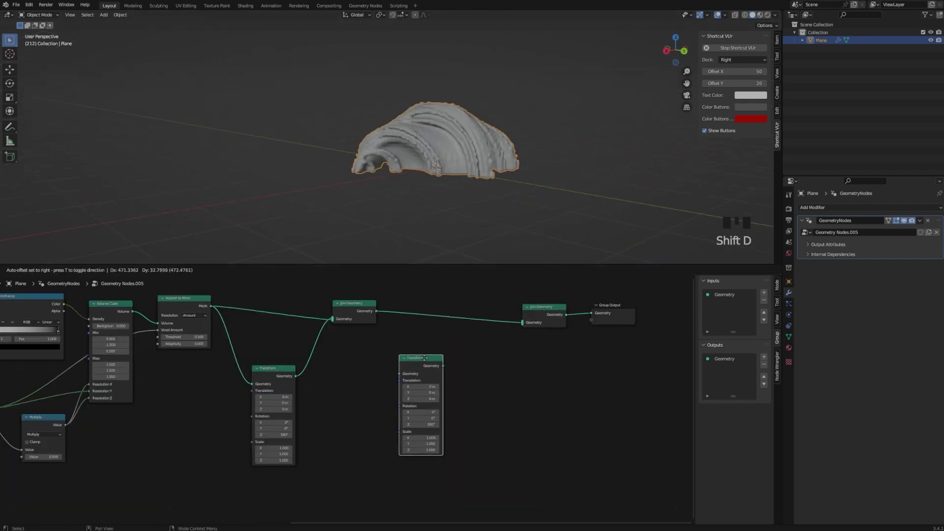
click(424, 358)
scroll(428, 394, up, 2)
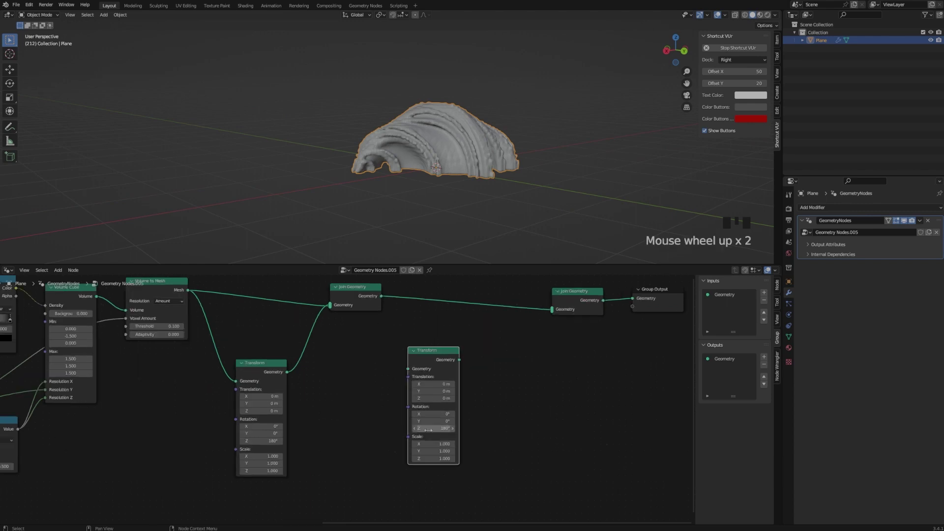
click(433, 428)
text(0)
key(Return)
click(447, 444)
text(-)
key(Return)
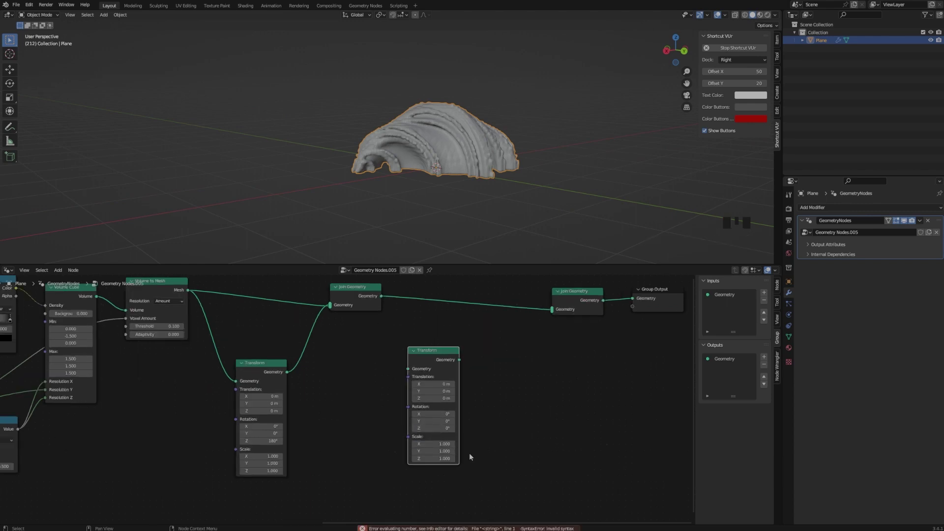
key(ctrl+z)
Step: Set the duplicated Transform's Z rotation to 0° and its Z scale to -1
click(439, 428)
text(0)
key(Return)
click(439, 458)
text(-1)
key(Return)
Step: Link the first Join Geometry through the duplicated Transform into the second Join Geometry
drag(381, 296, 552, 309)
middle_drag(482, 207, 447, 196)
scroll(329, 409, down, 4)
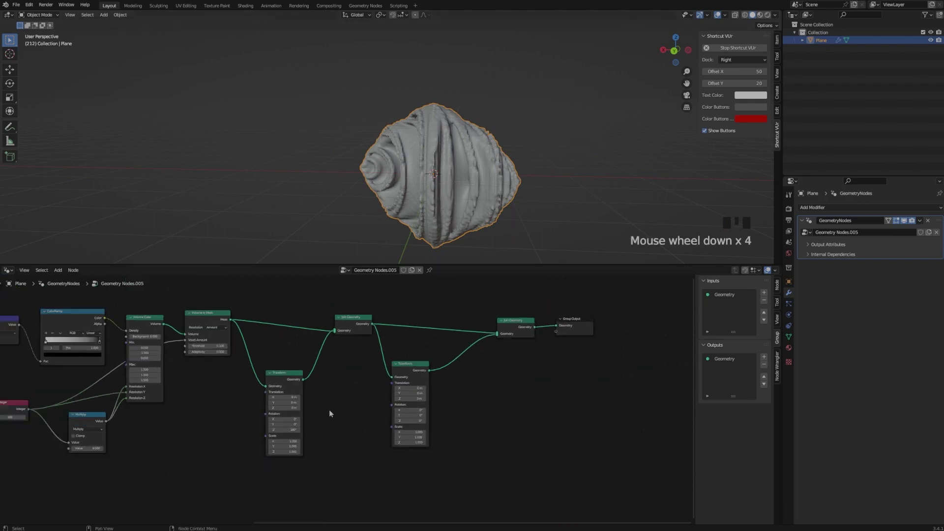
Step: Set the Integer node's value to 300 and inspect the mirrored fractal from several angles
scroll(166, 431, up, 2)
click(145, 403)
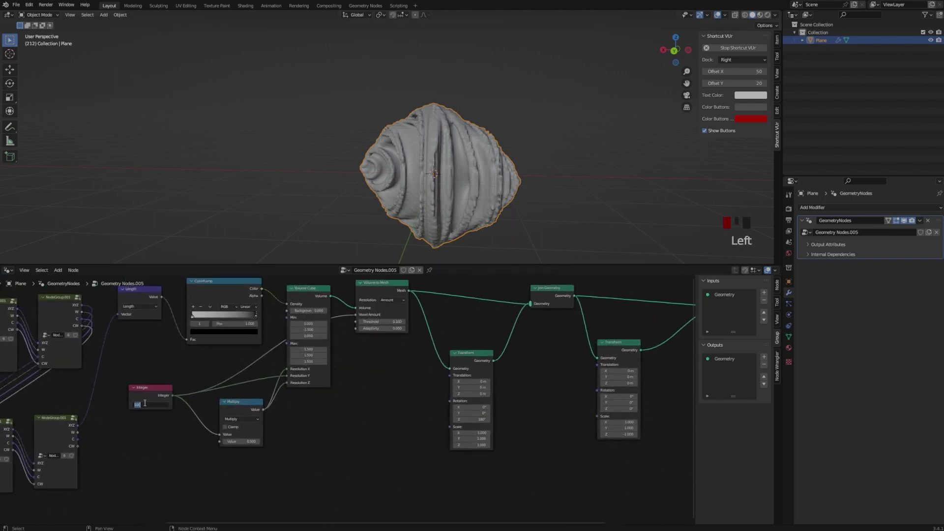
text(300)
key(Return)
middle_drag(442, 206, 430, 199)
scroll(507, 168, up, 4)
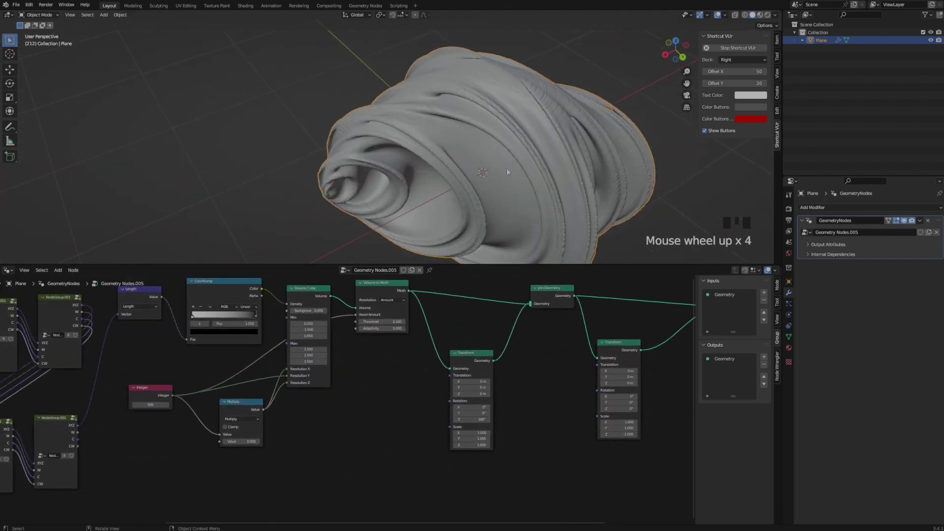
middle_drag(506, 168, 351, 160)
scroll(351, 160, down, 2)
Step: Make room before the Group Output and insert a Set Shade Smooth node between it and the last Join Geometry
scroll(348, 397, down, 3)
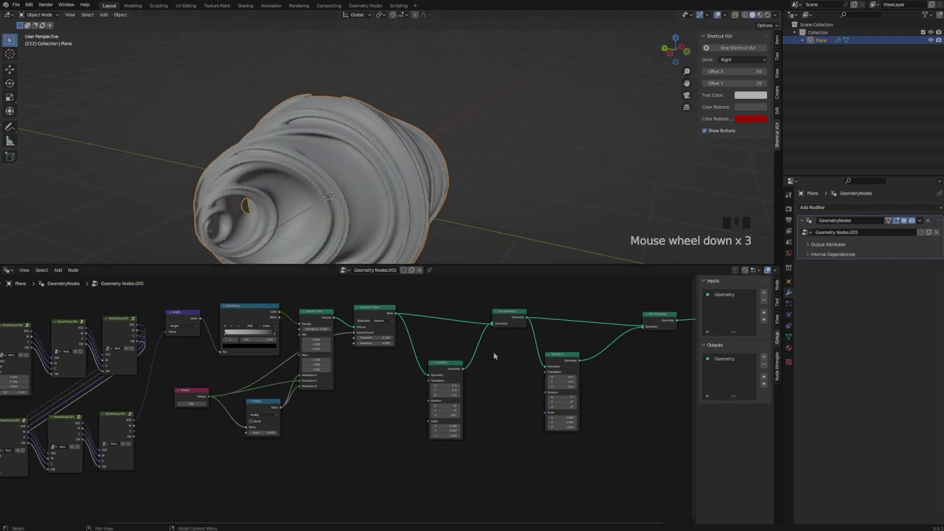
middle_drag(614, 348, 400, 358)
scroll(400, 358, up, 3)
drag(523, 322, 586, 322)
click(536, 367)
key(shift+a)
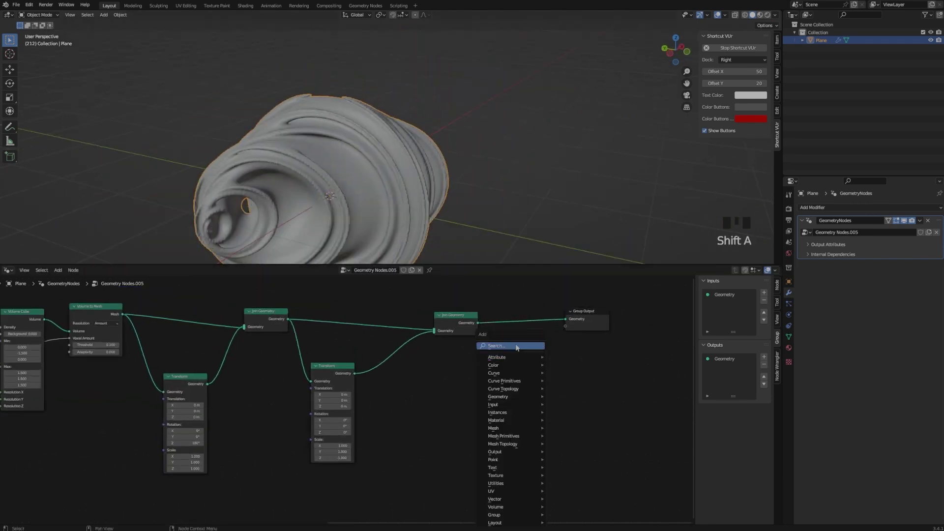
text(sm)
key(Return)
click(528, 326)
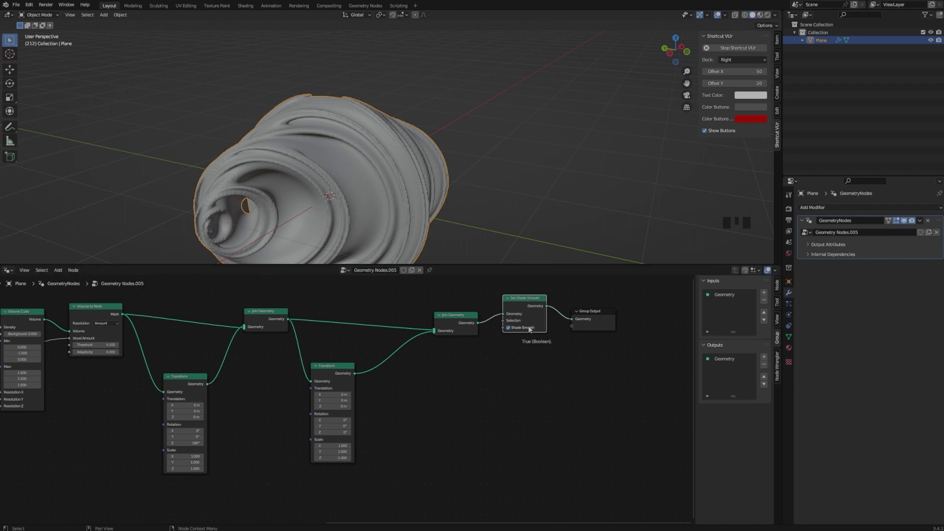
scroll(314, 178, up, 5)
click(509, 328)
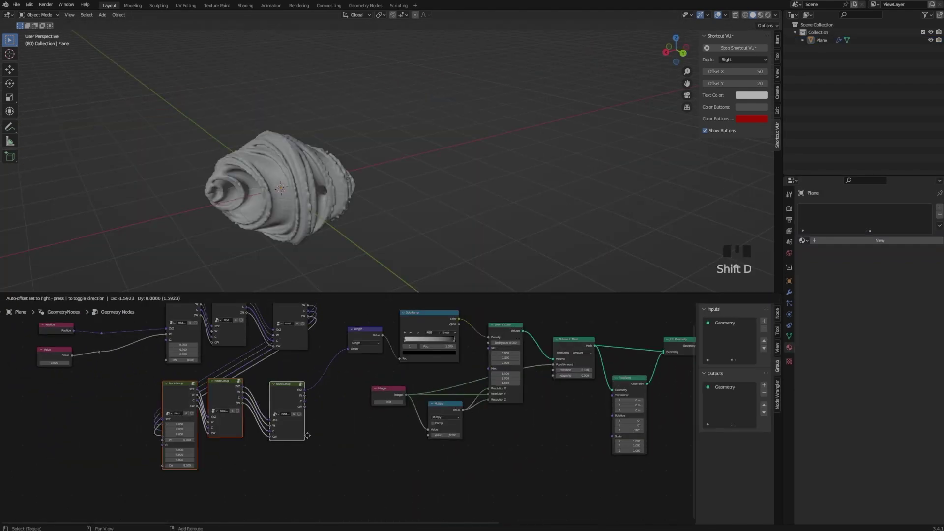
Step: Duplicate the lower row of three NodeGroup nodes beneath it and link the new row's final XYZ output to the Length node
key(shift+d)
drag(298, 437, 349, 329)
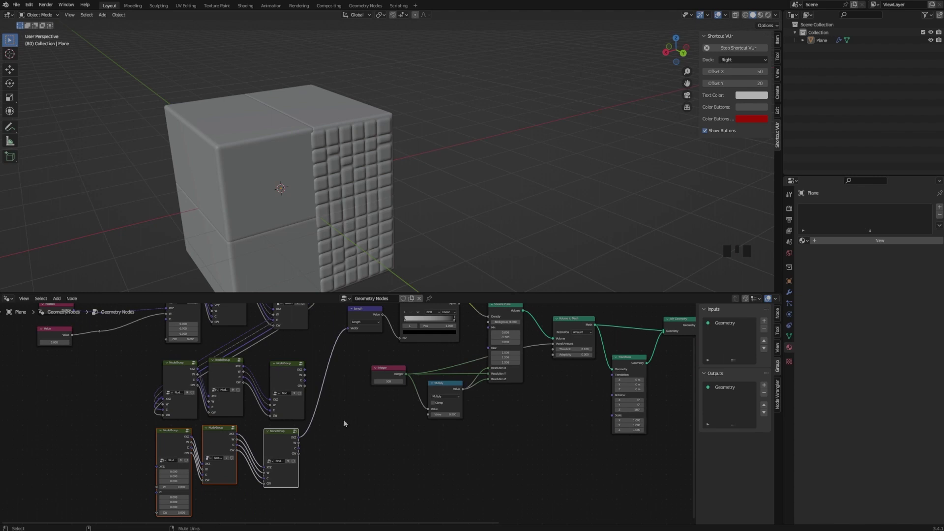
Step: Connect the XYZ, W, C and CW outputs of the middle row's last NodeGroup to the matching inputs of the new row's first NodeGroup
mouse_move(284, 382)
alt+mouse_down()
mouse_move(237, 407)
mouse_move(276, 376)
alt+mouse_up()
key(ctrl+z)
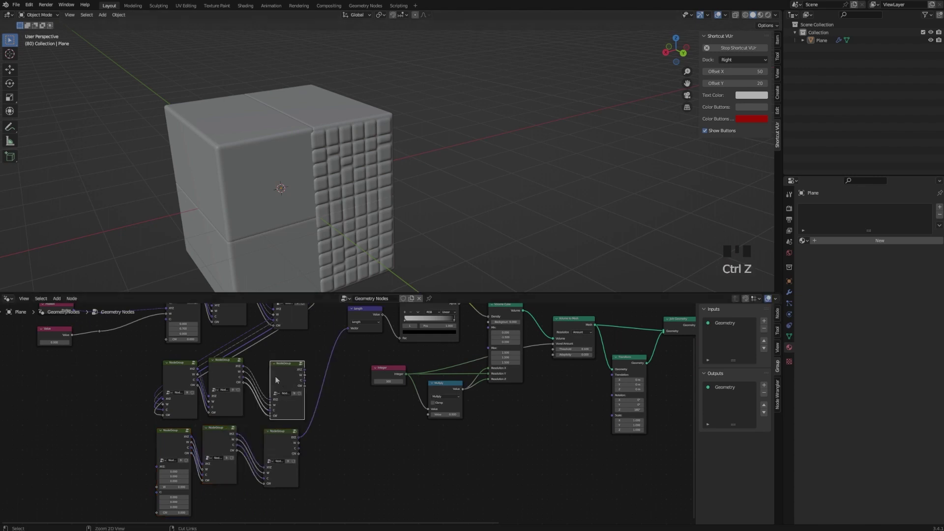
alt+right_drag(277, 378, 184, 446)
alt+right_drag(275, 386, 185, 440)
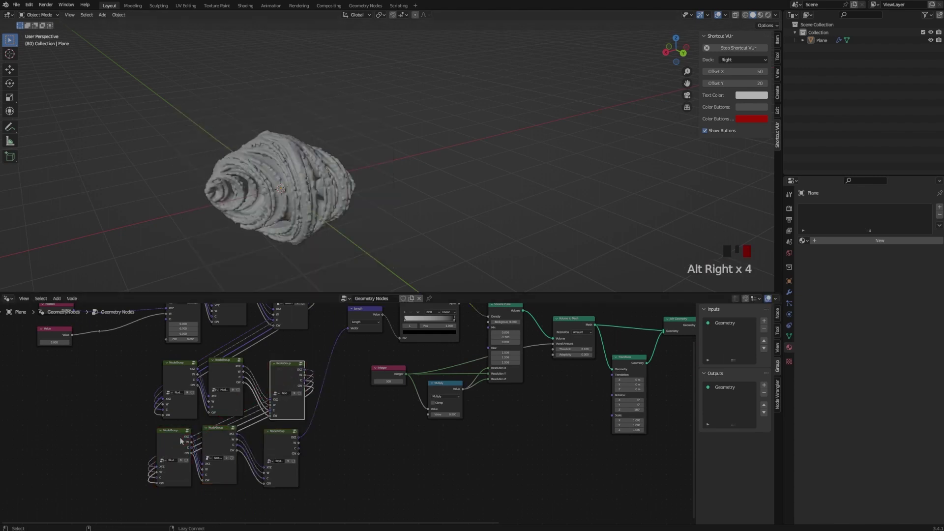
Step: Set the Integer node's value to 200 to refine the fractal's resolution
click(472, 439)
scroll(473, 439, up, 5)
double_click(338, 363)
text(200)
click(353, 378)
Step: Raise the Integer node's value to 300 and inspect the more detailed fractal from another angle
double_click(337, 364)
text(300)
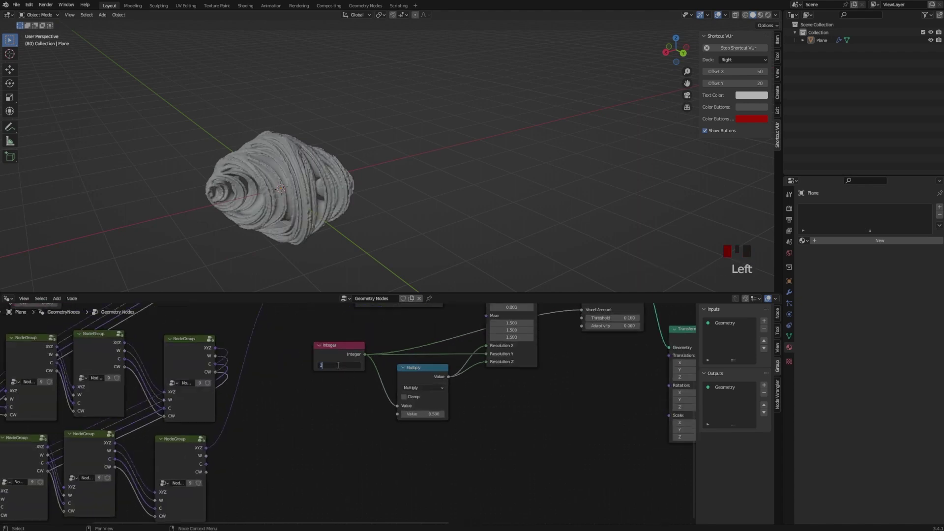
click(337, 372)
scroll(287, 228, up, 4)
middle_drag(275, 227, 348, 242)
scroll(287, 228, down, 3)
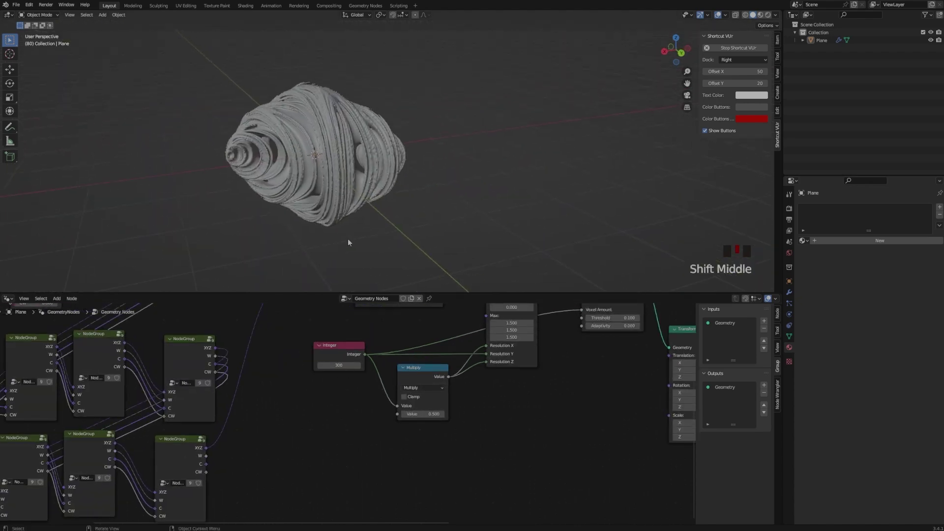